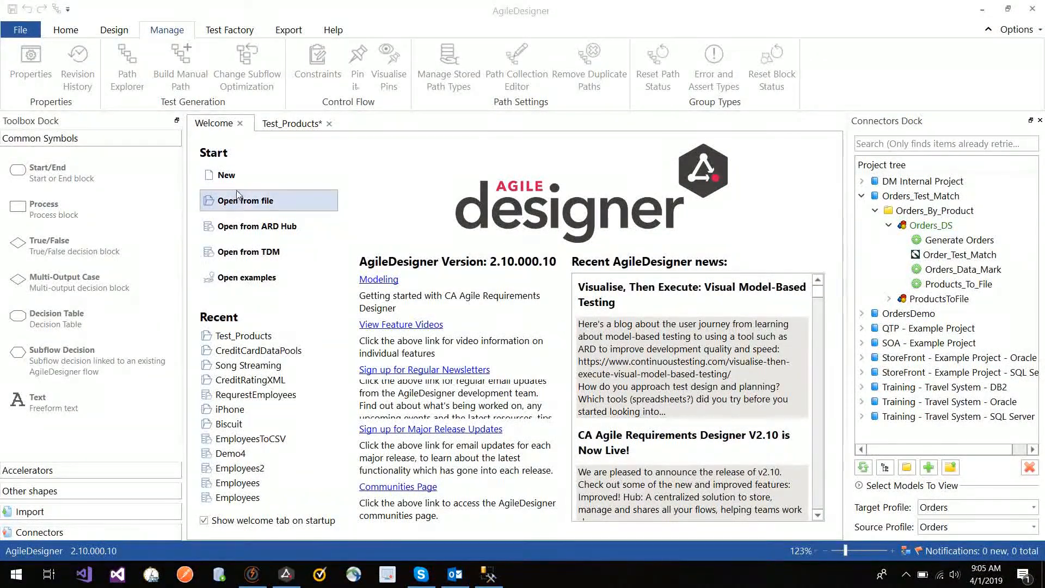
- Switch to Datamaker and review the Orders_DS data set and its Order_Test_Match data pool
click(252, 574)
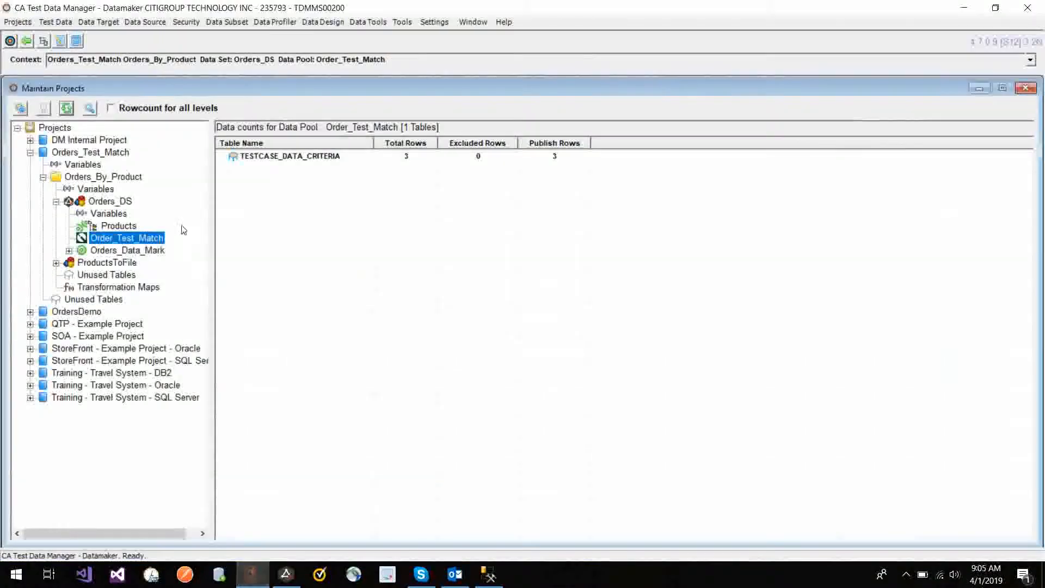
click(106, 200)
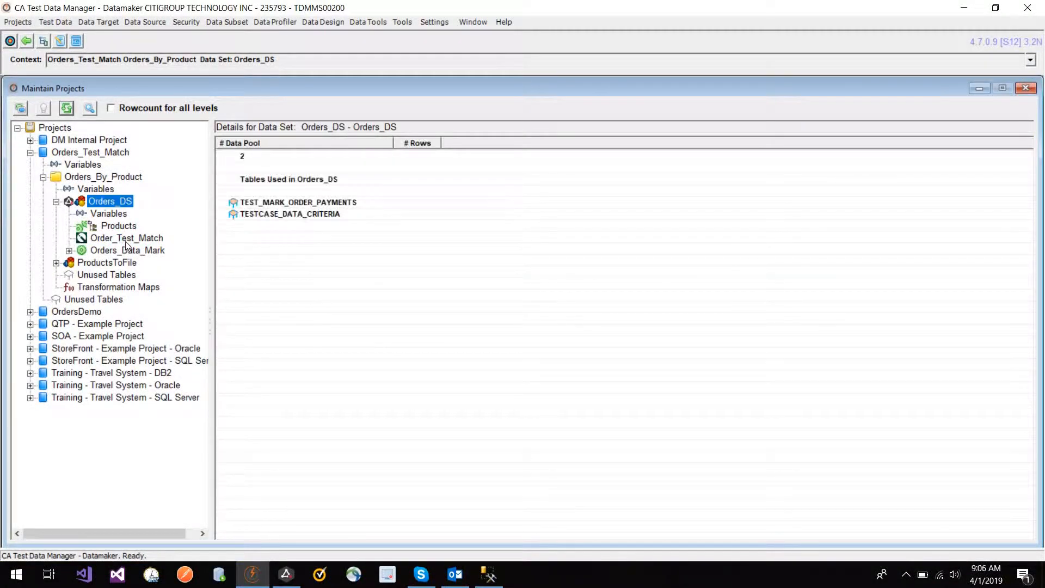
click(126, 240)
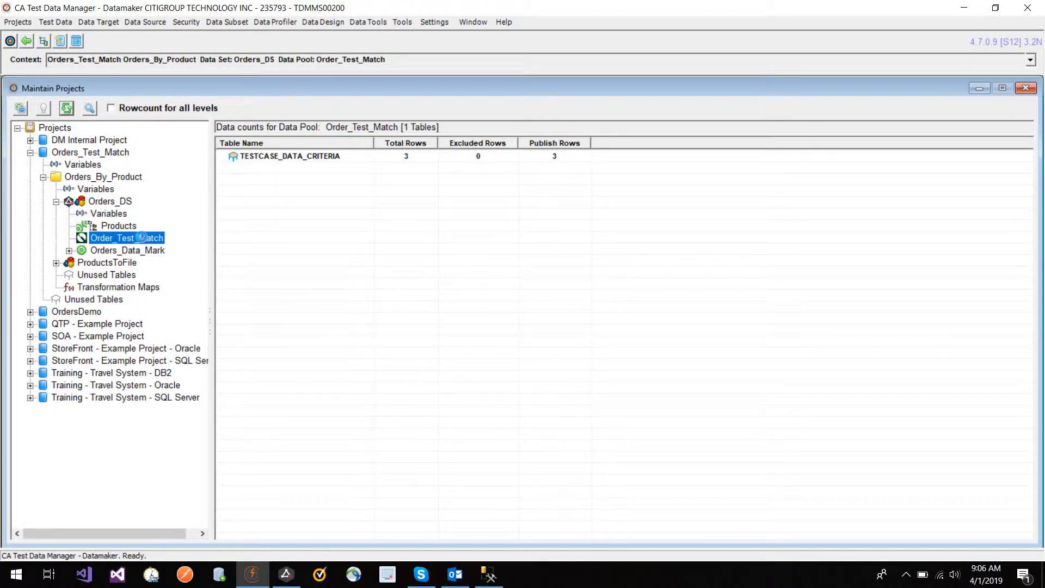
right_click(143, 241)
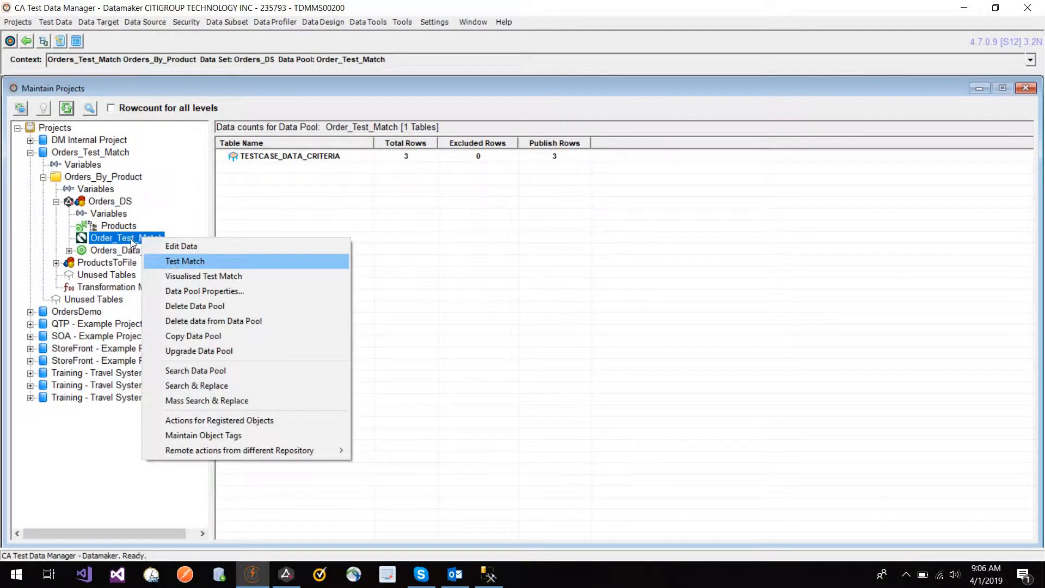
click(131, 243)
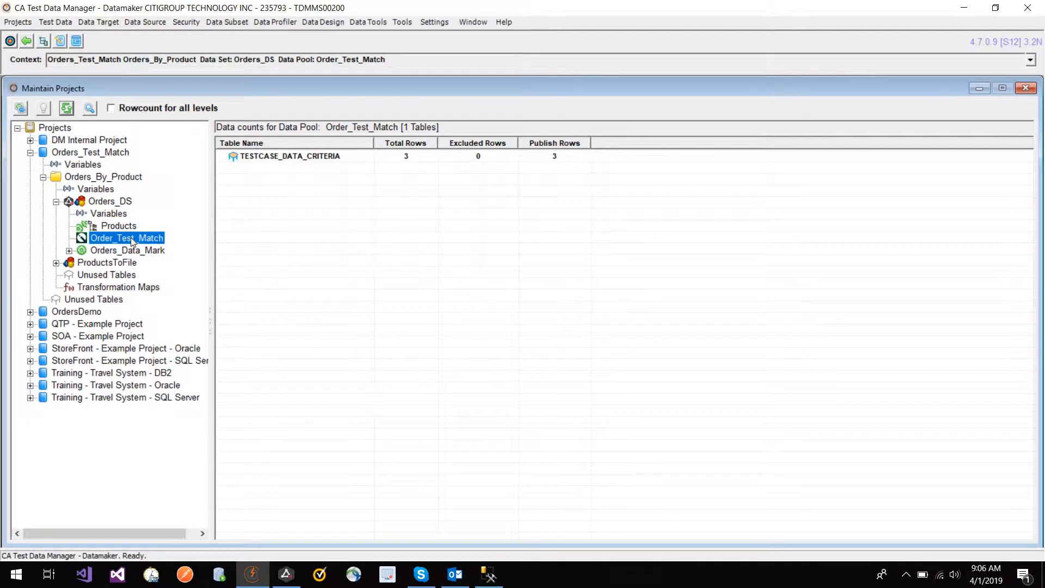
click(963, 9)
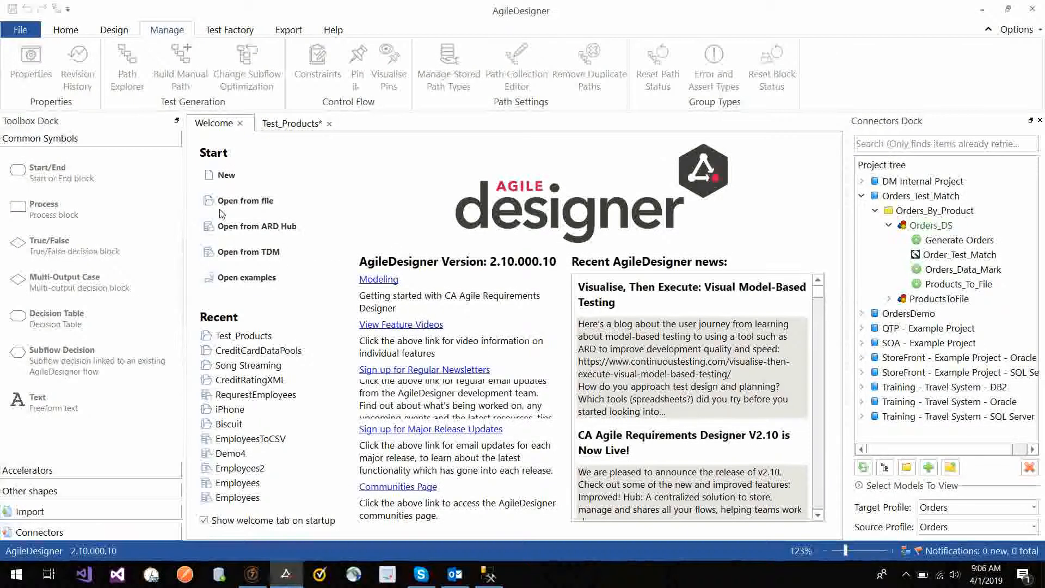
- In AgileDesigner, create a new flow chart titled Order_Id with no parameters
click(226, 175)
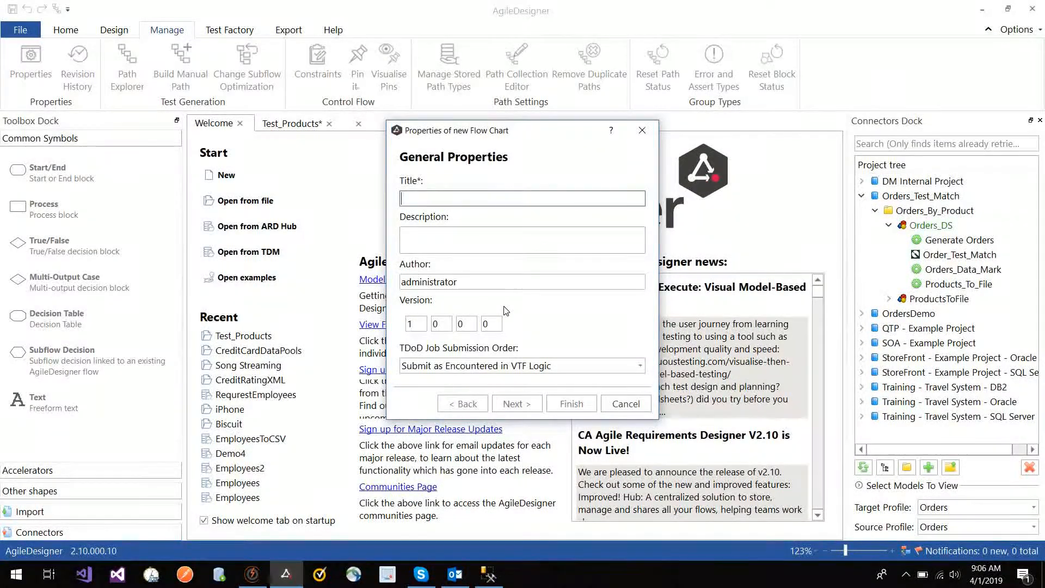
text(Order_Id)
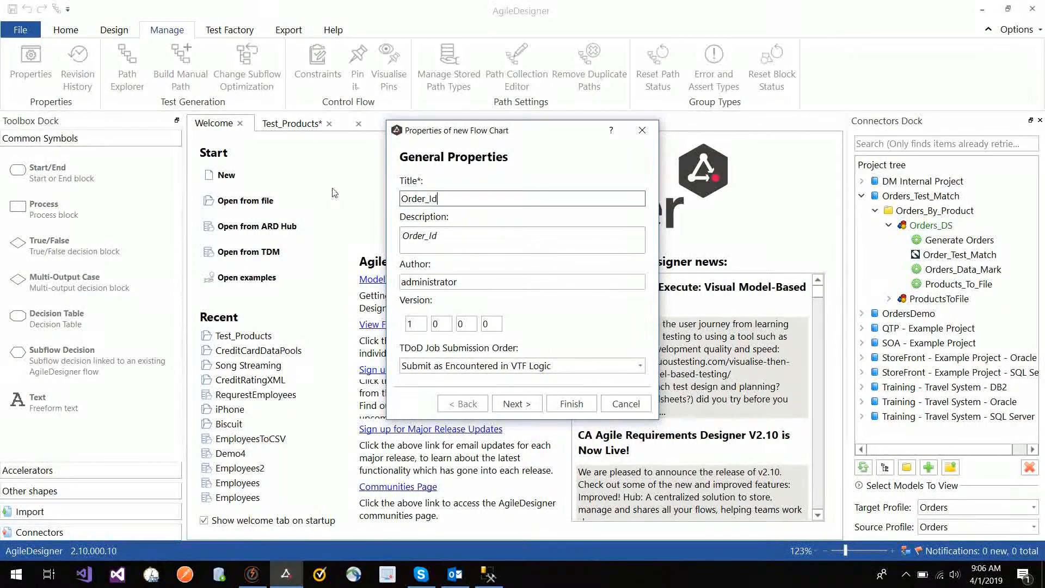
click(508, 413)
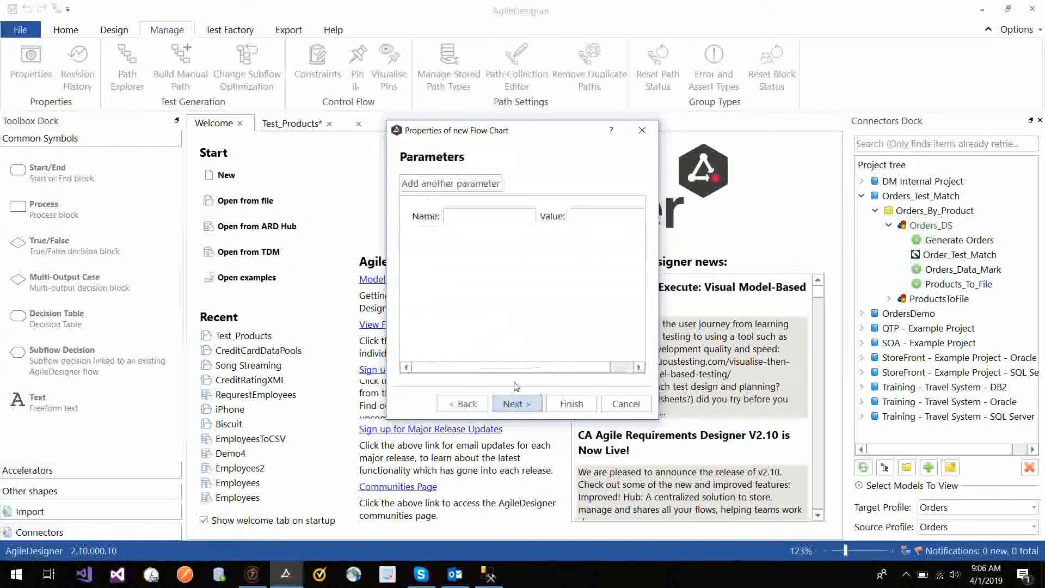
click(550, 406)
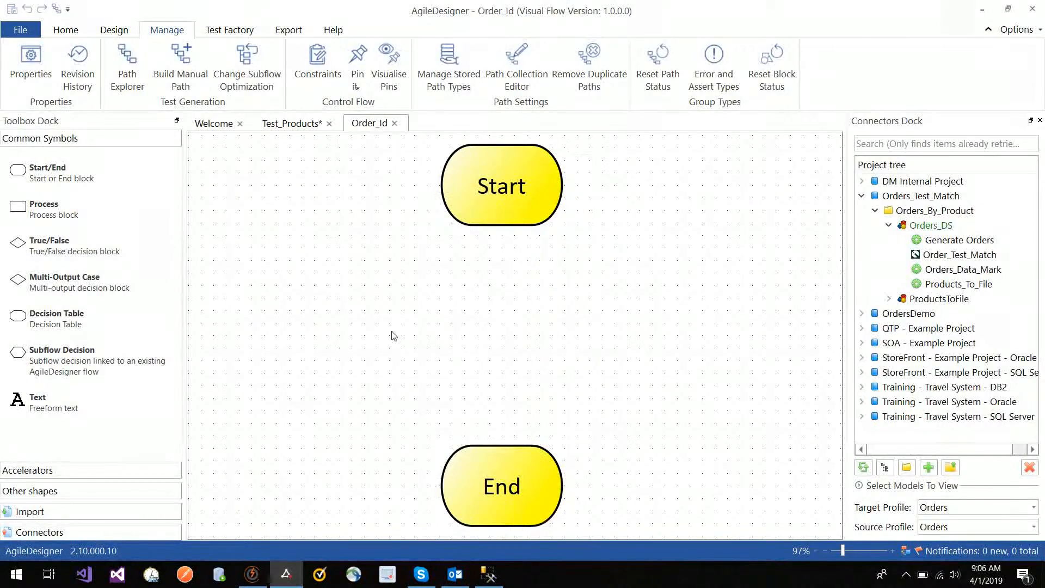
- Place a Multi-Output Case decision block just below the Start block and name it GetID
click(107, 206)
click(101, 246)
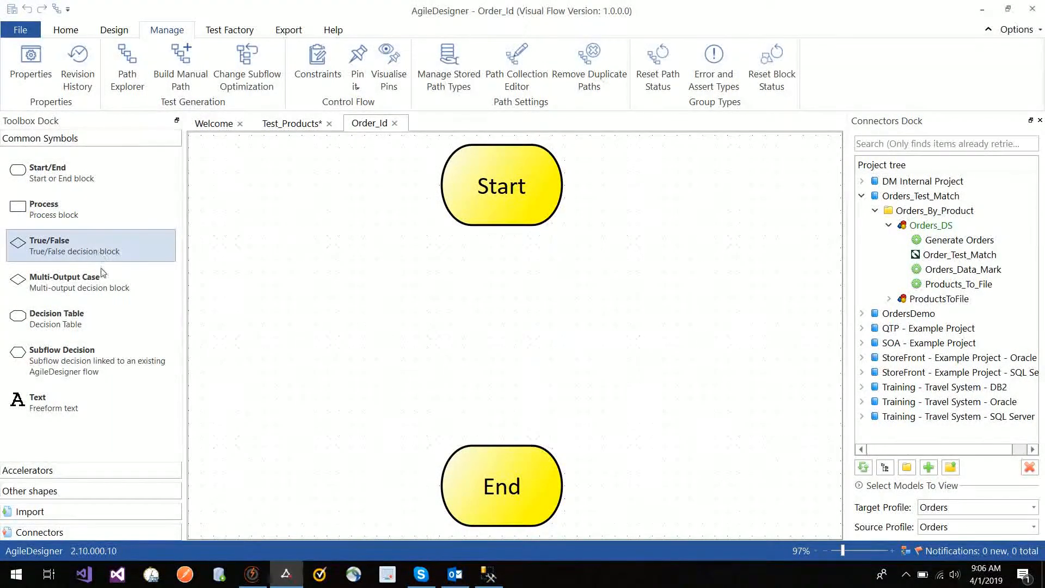
drag(103, 275, 497, 274)
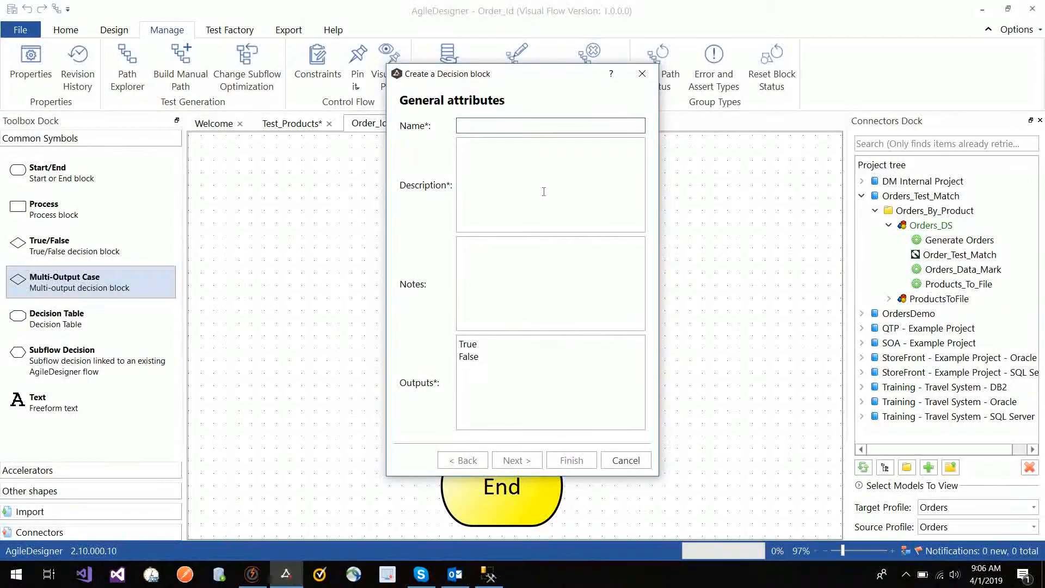
text(GetID)
- Open Notepad and write the notes "Find Orderid", "Modifiy?" and "Make" on separate lines
key(super+r)
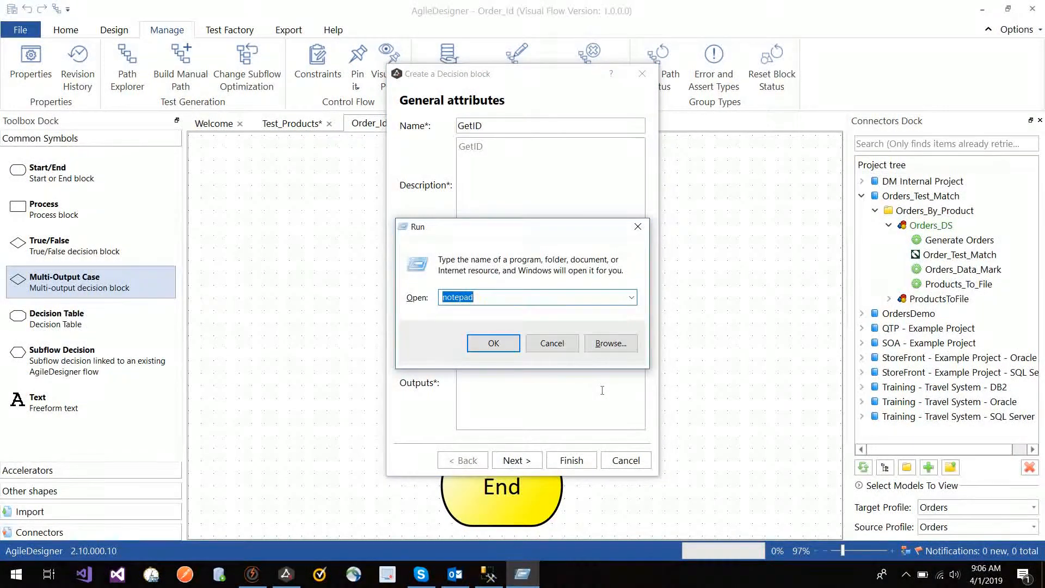
key(Return)
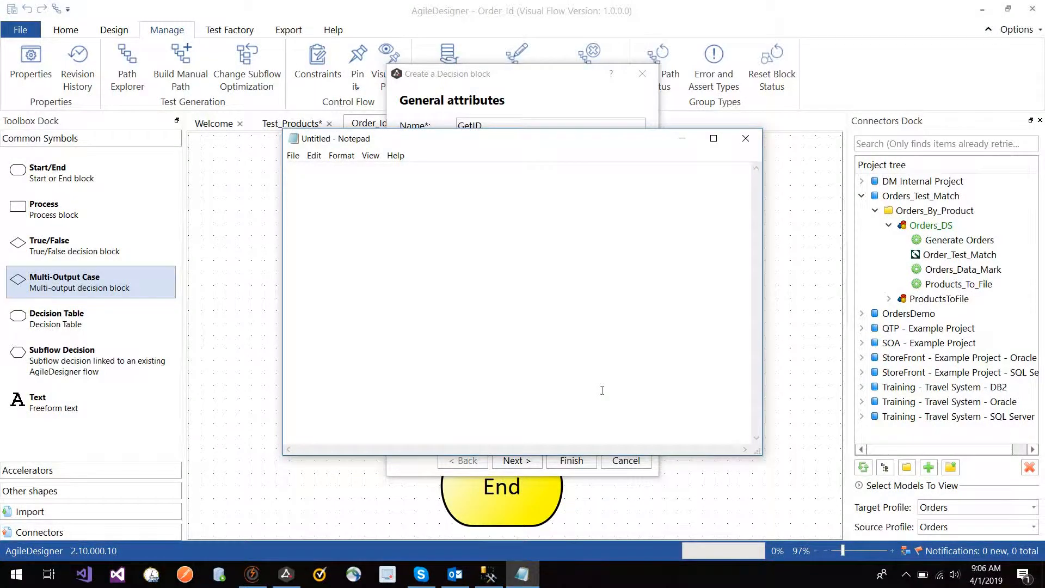
text(Find Orderid)
key(Return)
text(Get)
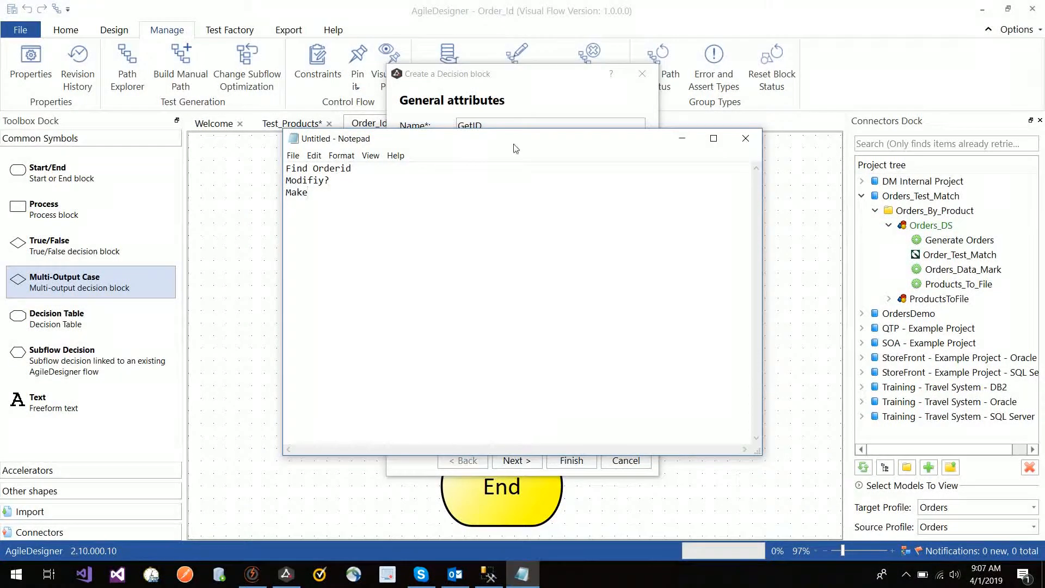
- Back in AgileDesigner, rename the decision block GetId and clear its default True and False outputs
click(509, 121)
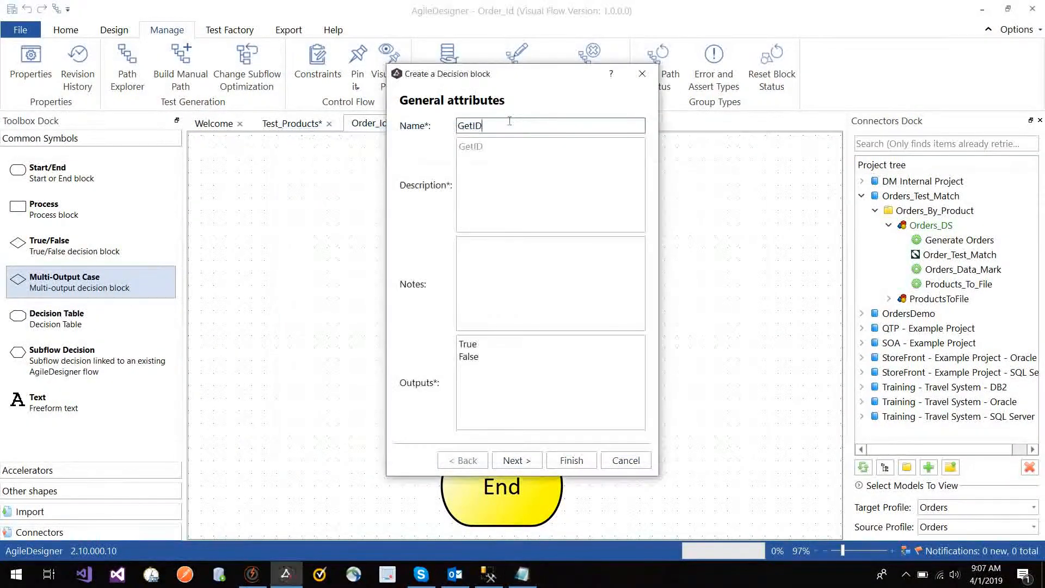
double_click(510, 121)
text(GetId)
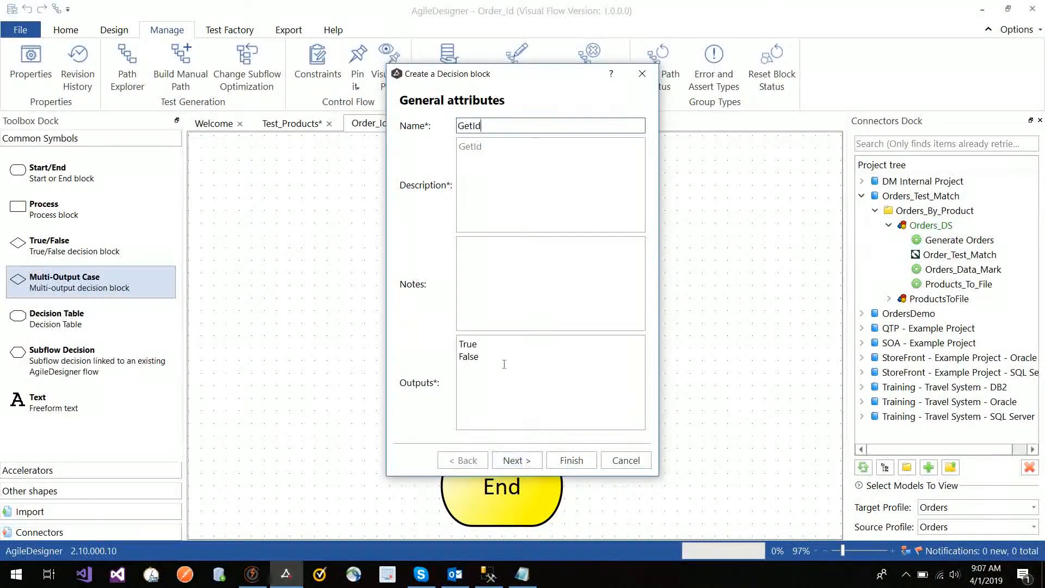
drag(504, 363, 443, 351)
key(Delete)
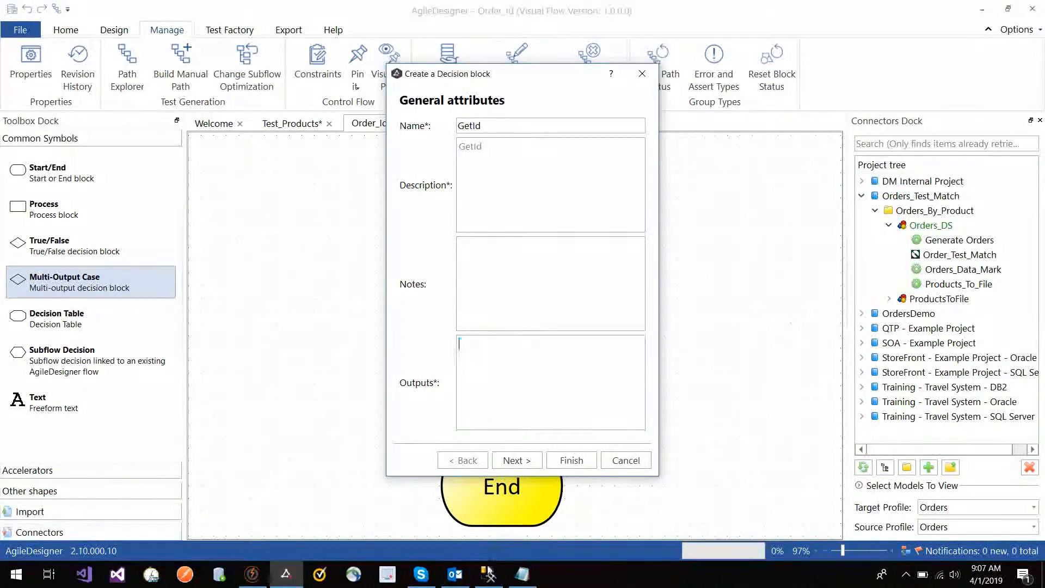
- Switch to SQL Server Management Studio and examine the ORDER_ID values in the ORDERS query results
click(488, 574)
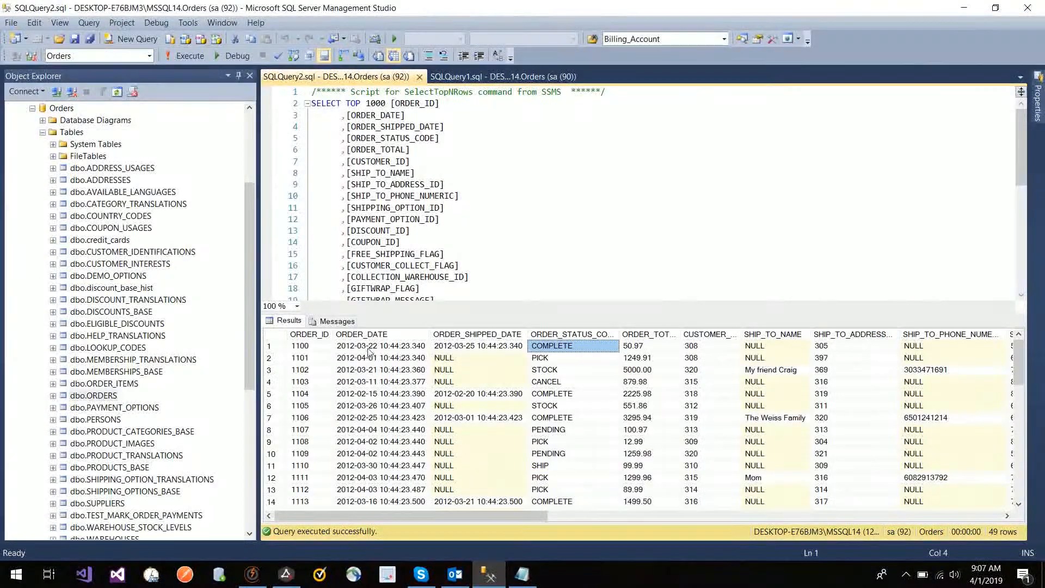
click(380, 360)
key(Left)
key(Left)
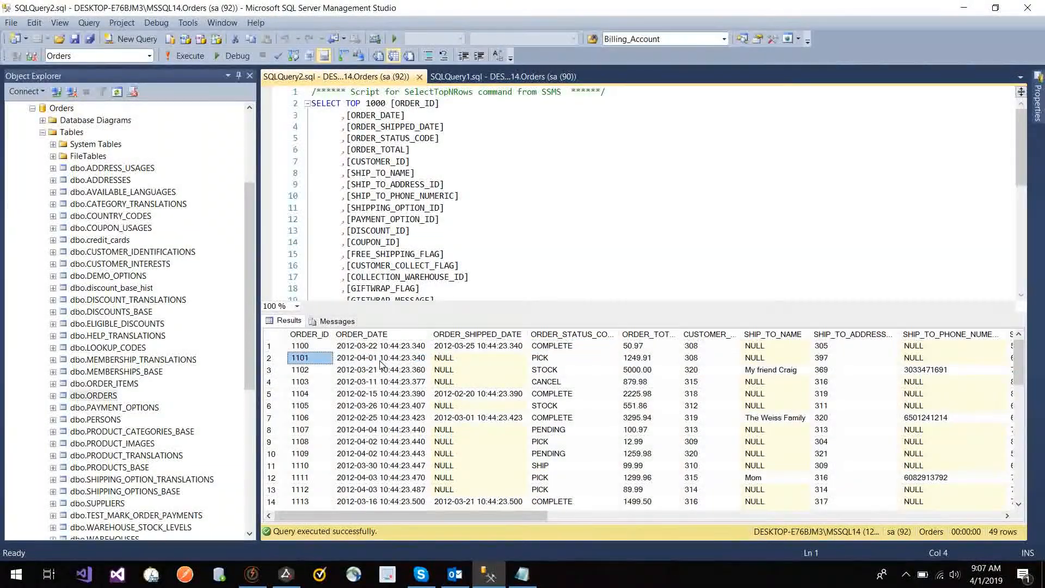
key(Right)
key(Right)
key(Up)
key(Left)
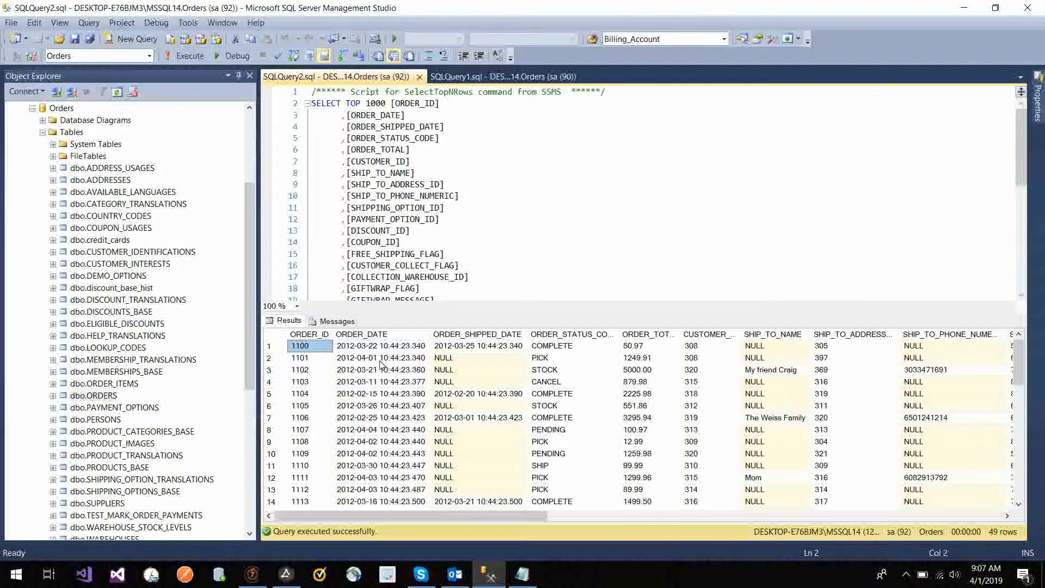
key(Down)
key(Down)
key(Down)
key(Down)
key(Down)
key(Down)
key(Down)
key(Down)
key(Up)
key(Up)
key(Up)
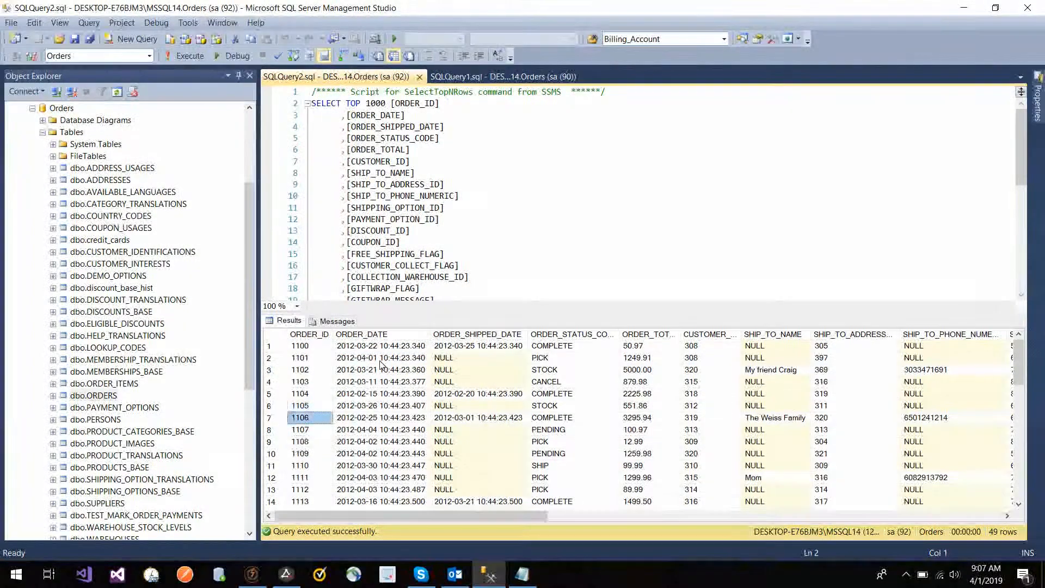
key(Up)
key(Up)
key(Up)
key(Up)
key(Up)
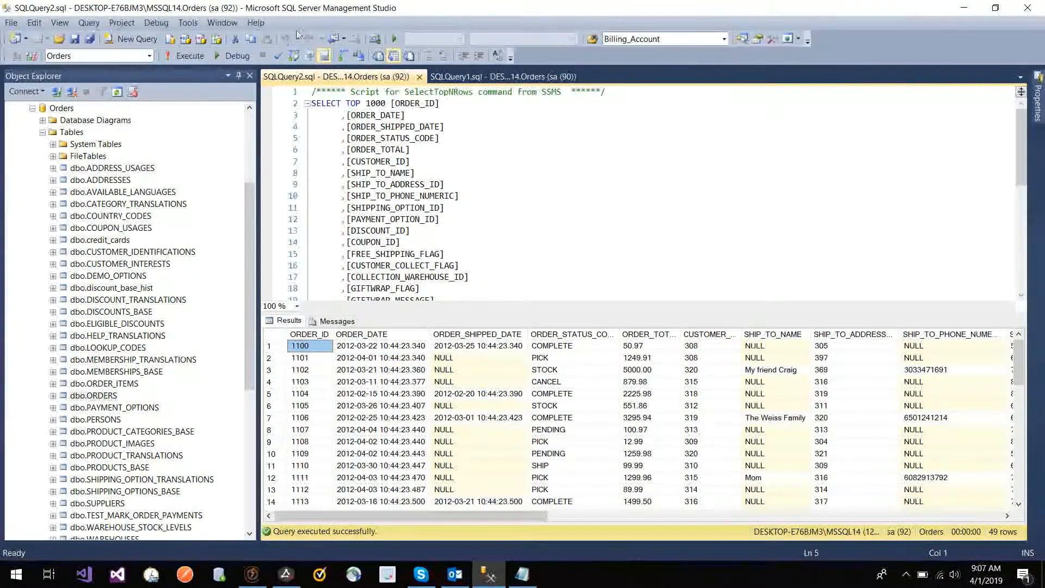
click(190, 55)
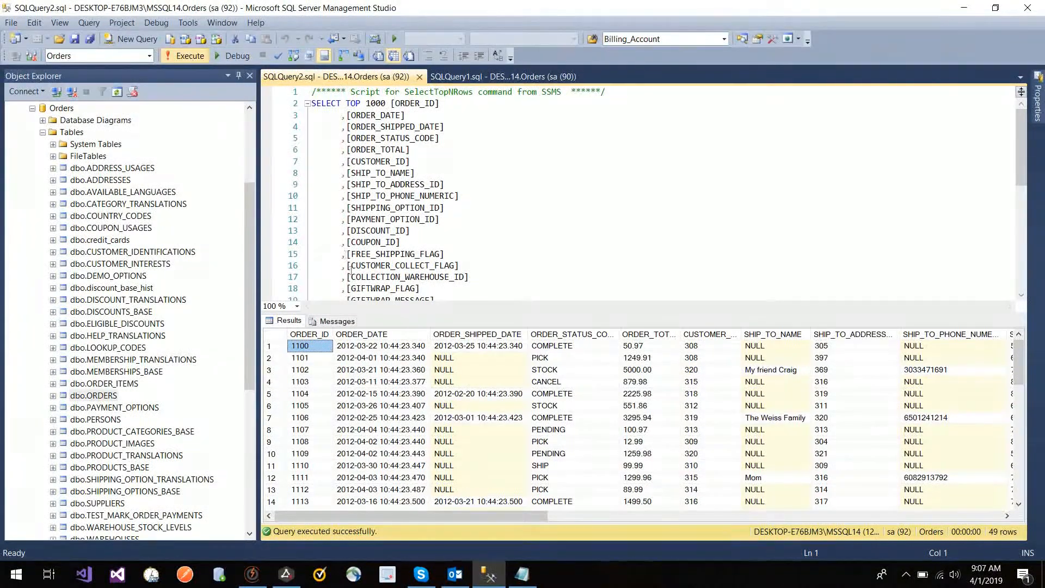
click(318, 347)
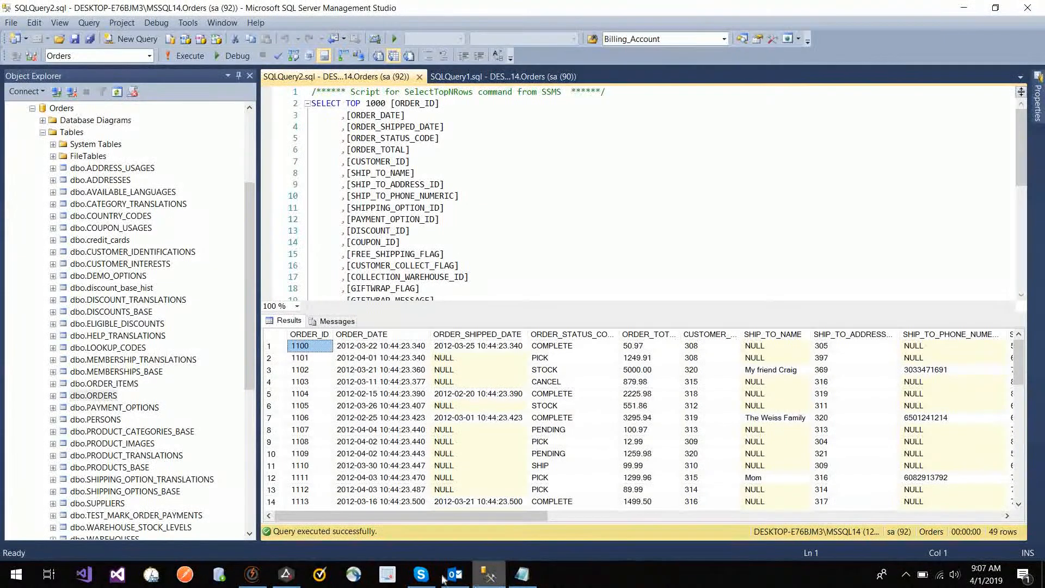
- Enter 1100 and 1113, taken from the ORDERS query results, as the GetId block's outputs in AgileDesigner
click(286, 575)
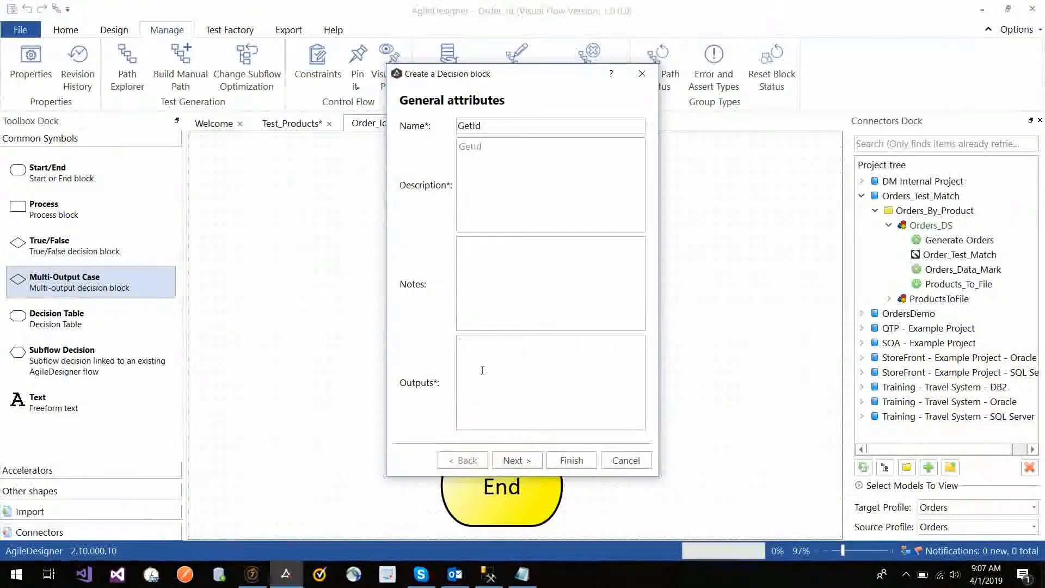
text(1100)
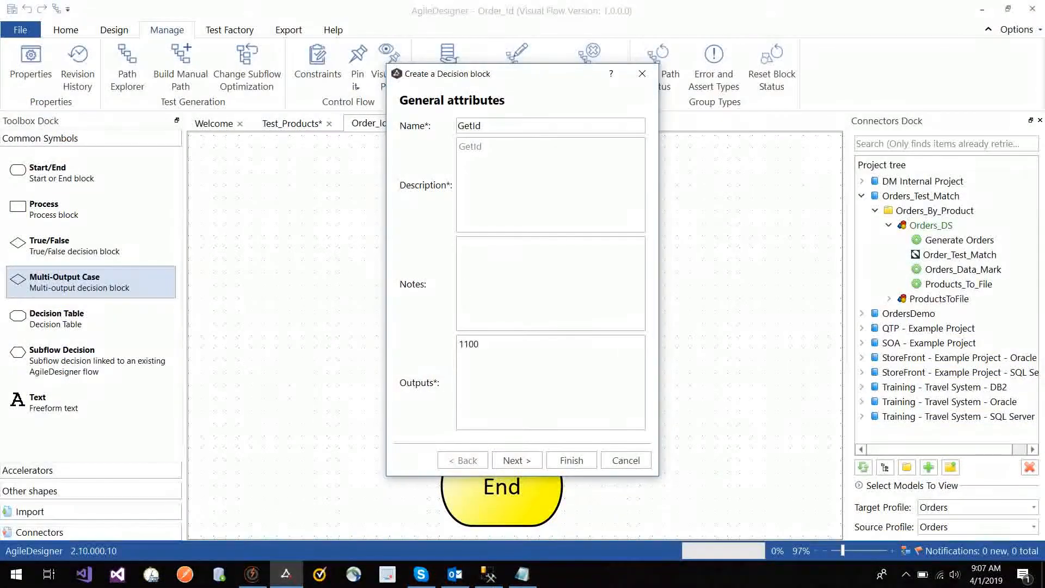
click(488, 574)
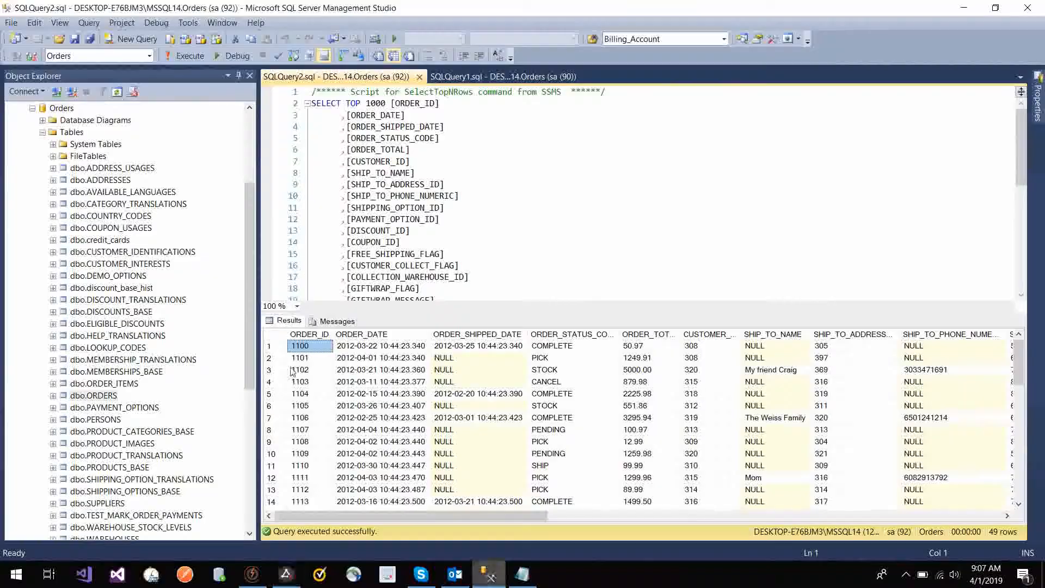
click(321, 504)
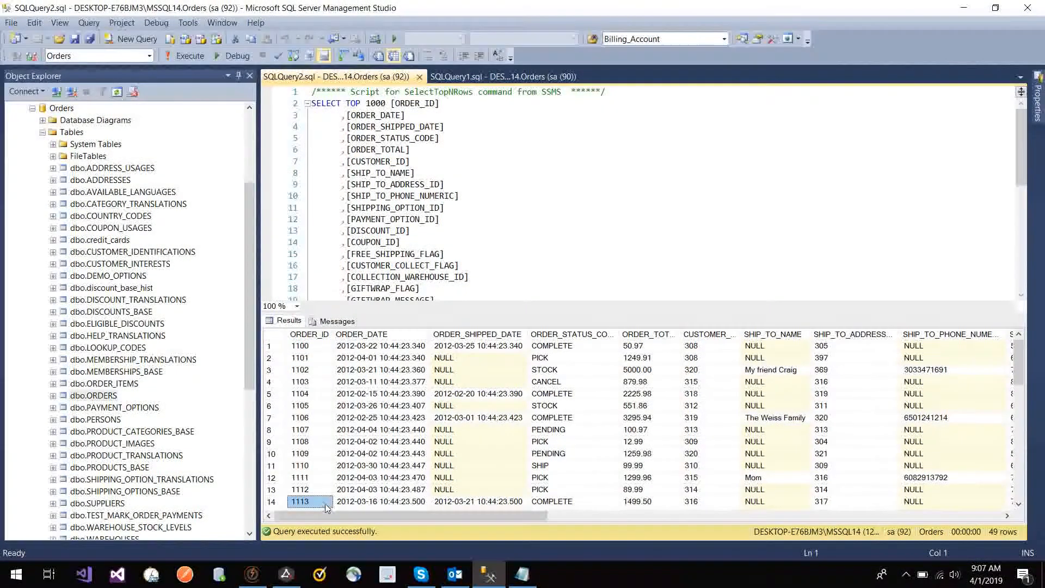
click(531, 578)
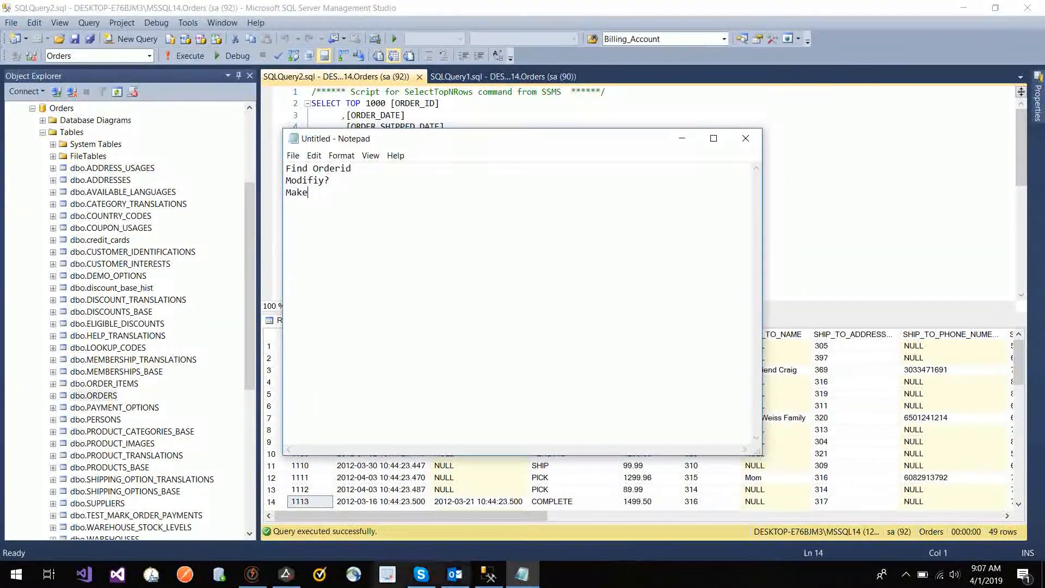
click(252, 575)
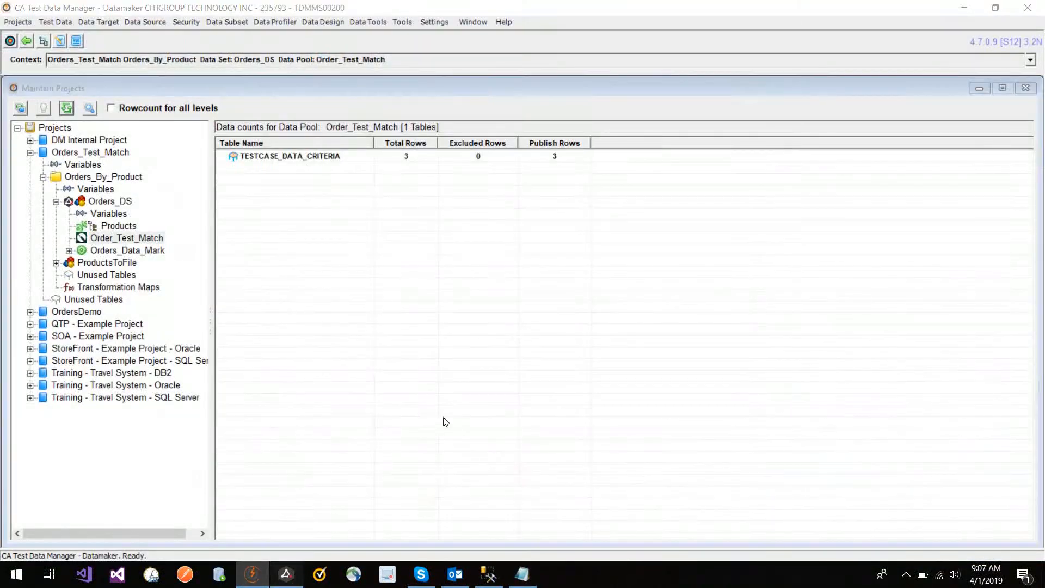
text(1112)
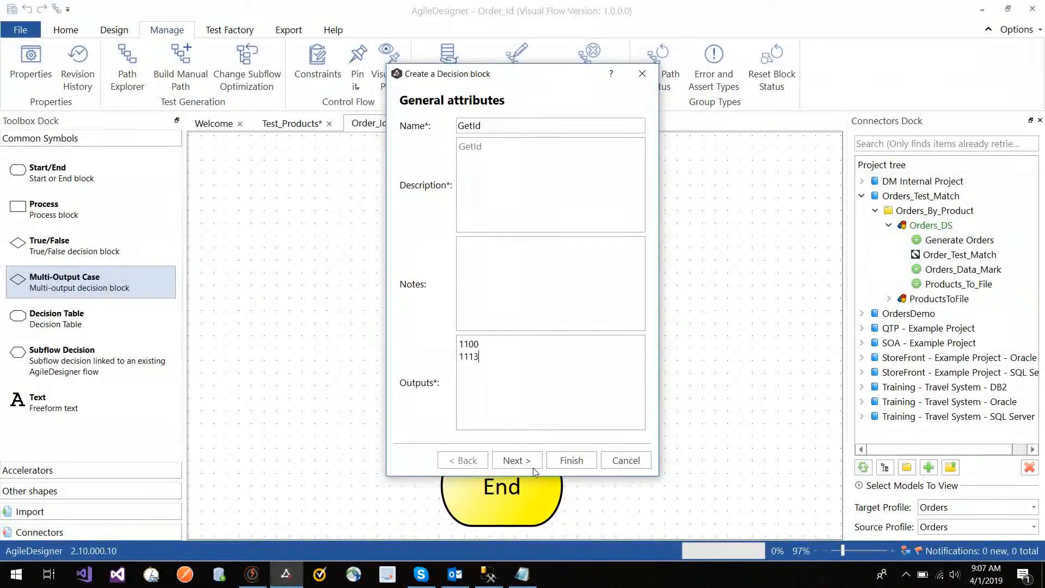
- Finish creating the GetId decision block, keeping the default common attributes and output descriptions, and select it
click(536, 461)
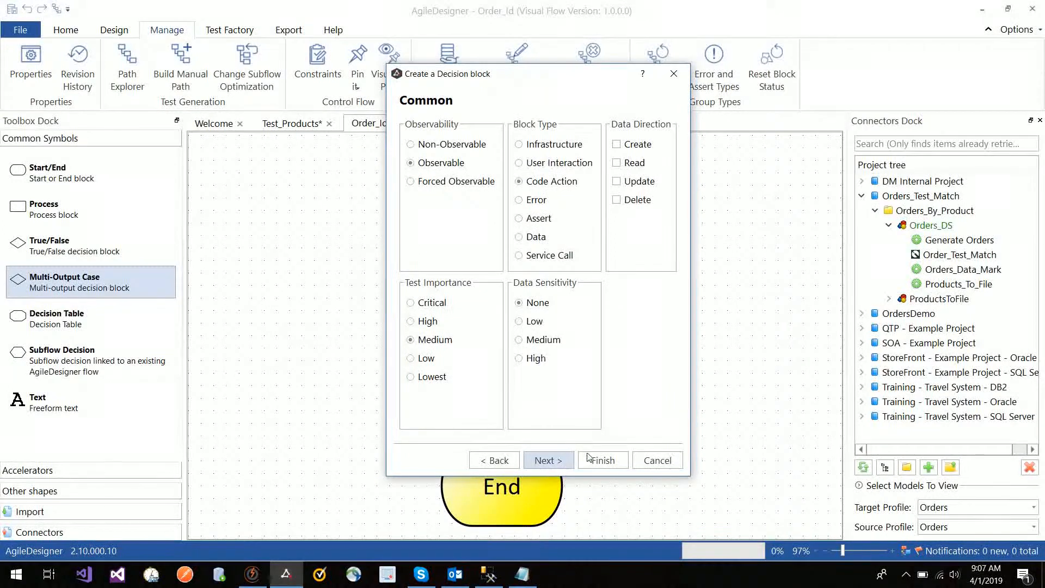
click(556, 460)
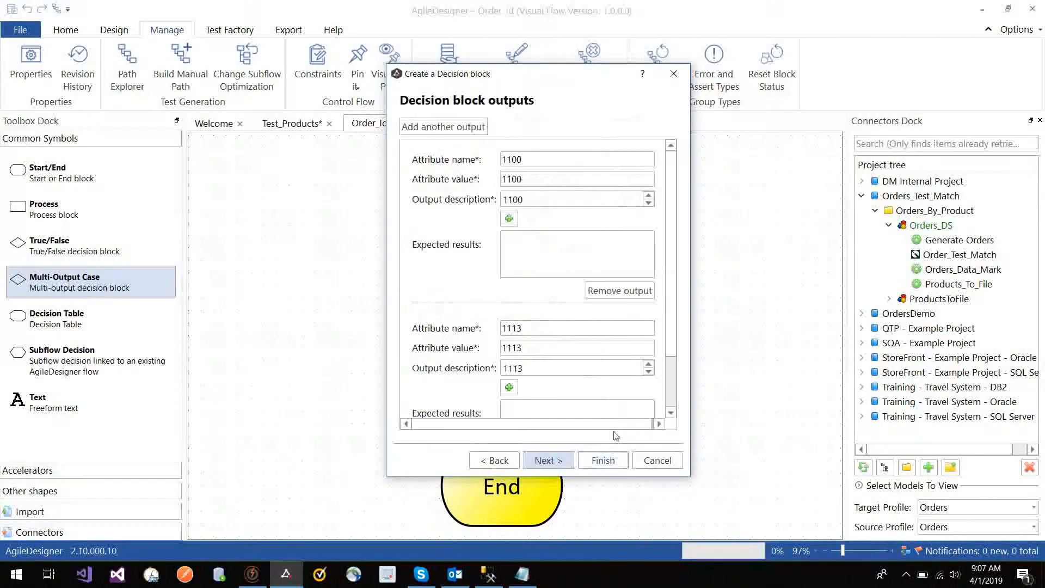
click(603, 461)
click(495, 289)
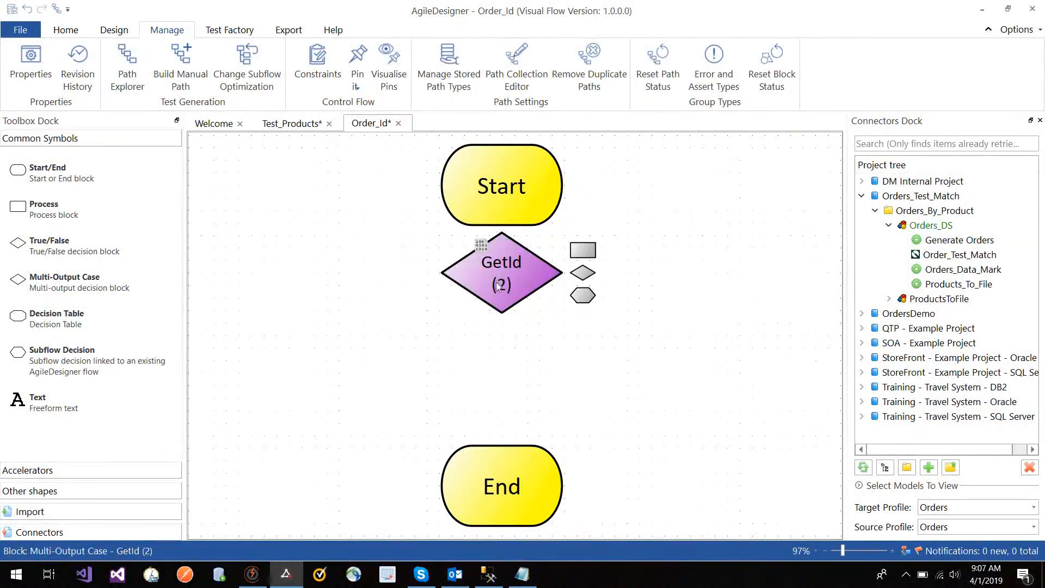
- Move the GetId decision block slightly down, away from the Start block
drag(496, 274, 495, 285)
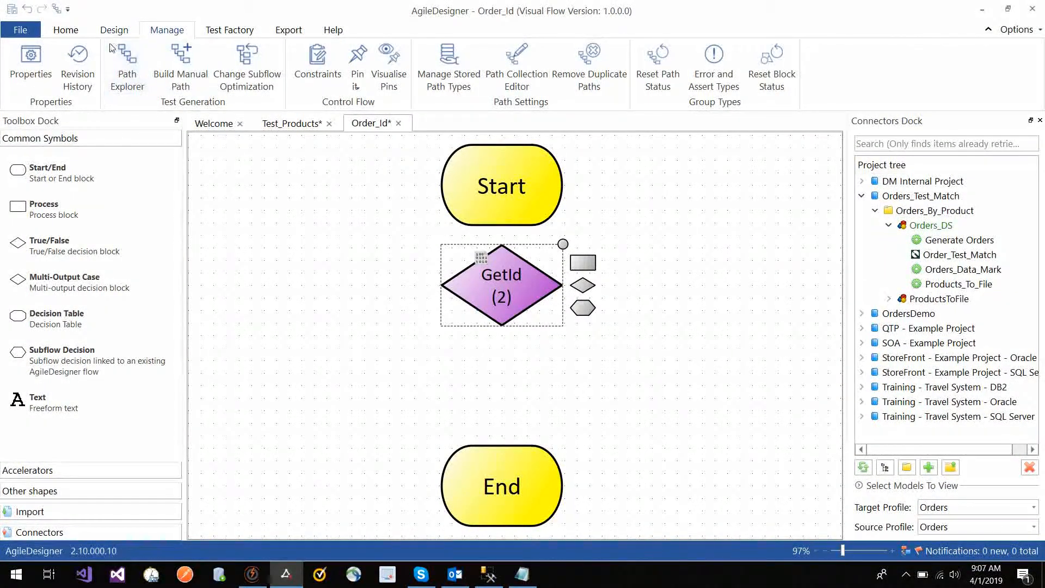
scroll(111, 48, up, 2)
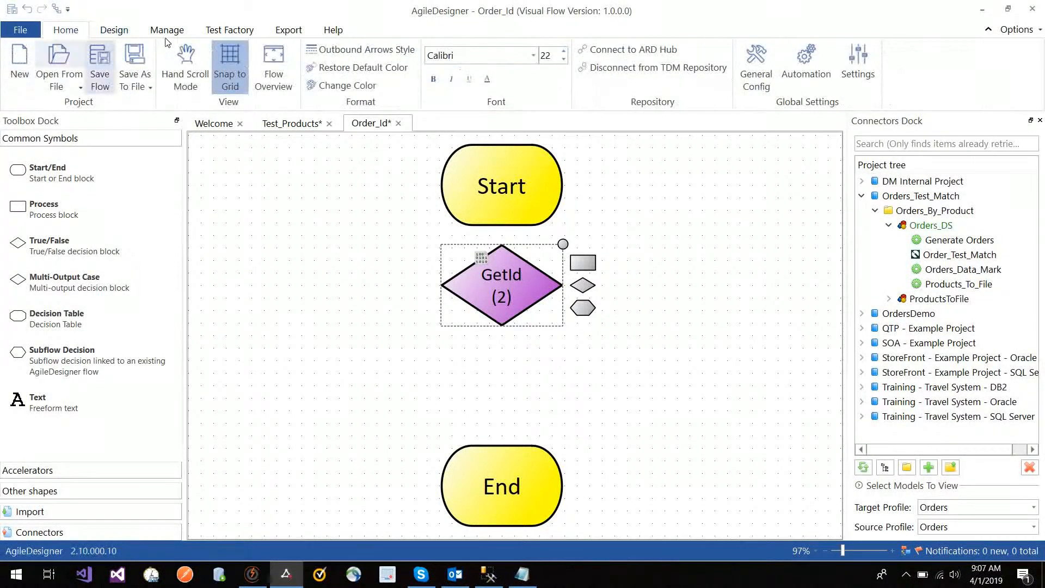
scroll(54, 82, down, 3)
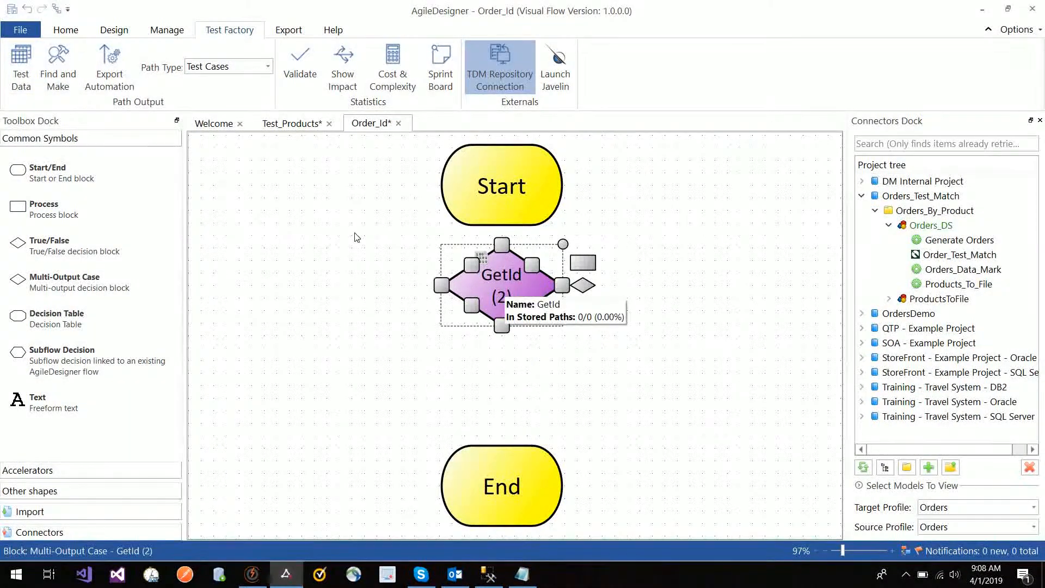
- Open the GetId block for editing and review its Test Data, Automation, Make System Data and Find System Data settings
right_click(492, 299)
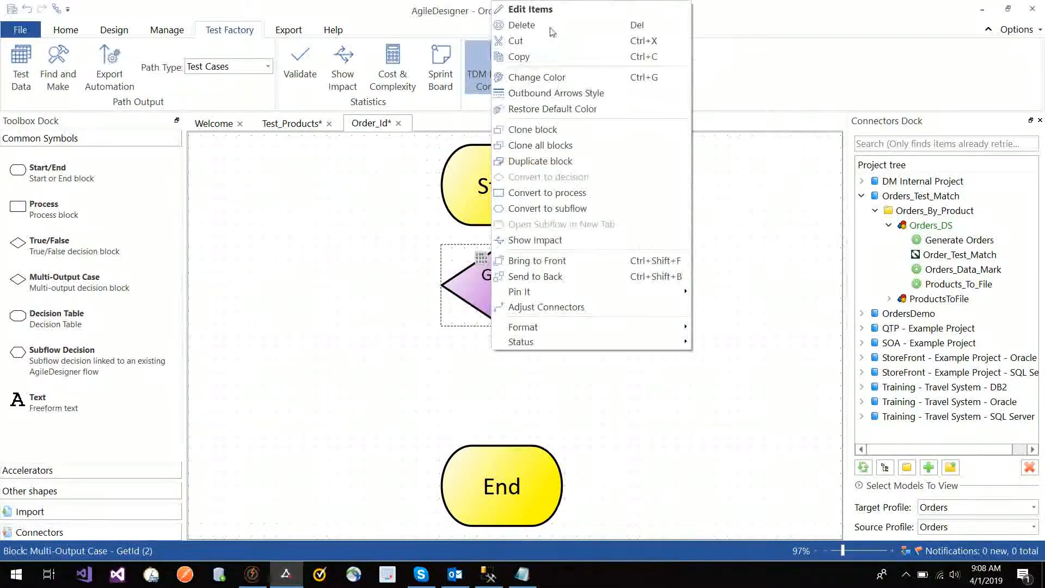
key(Return)
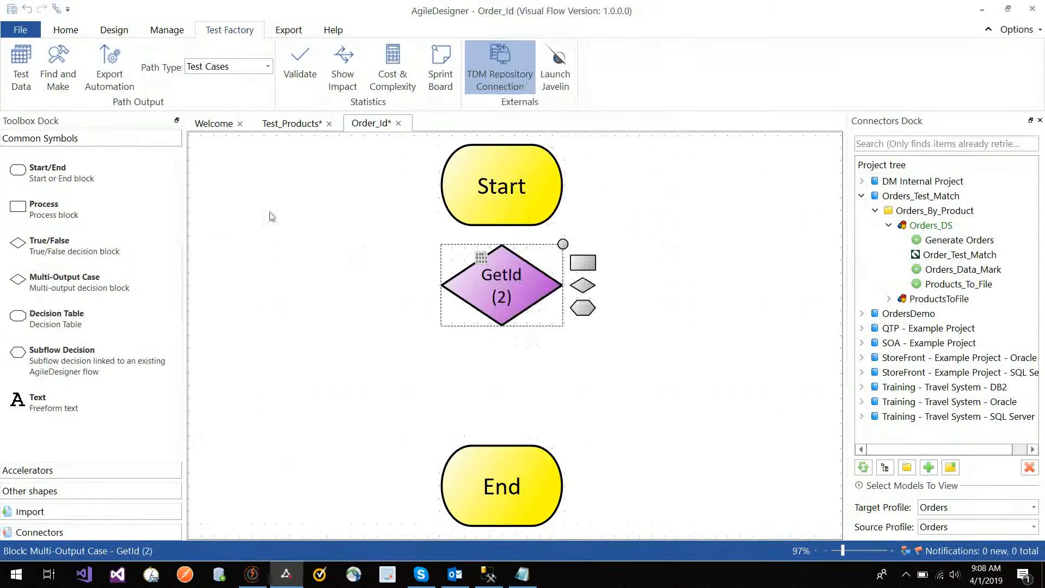
click(185, 79)
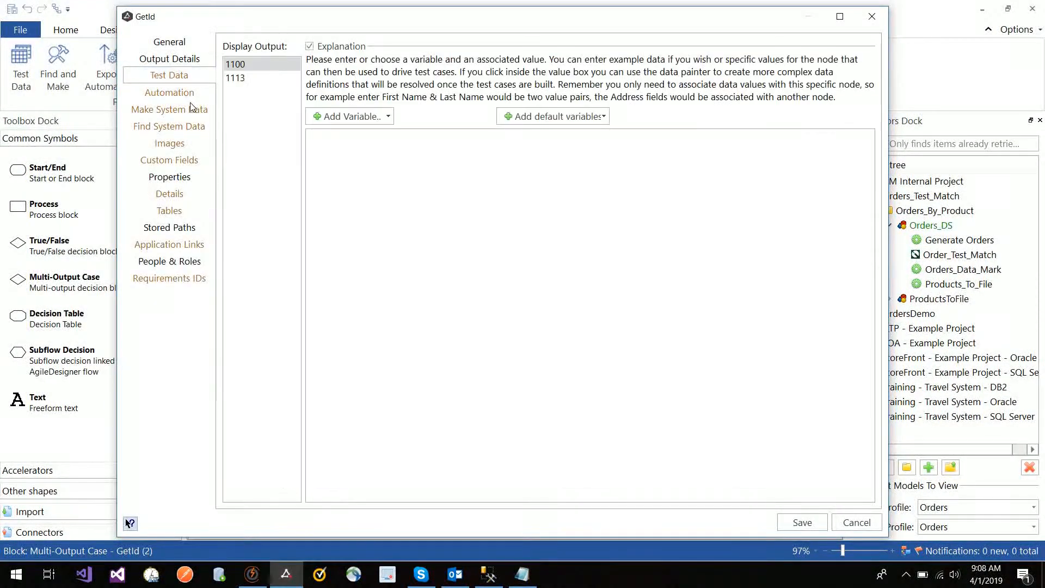
click(192, 93)
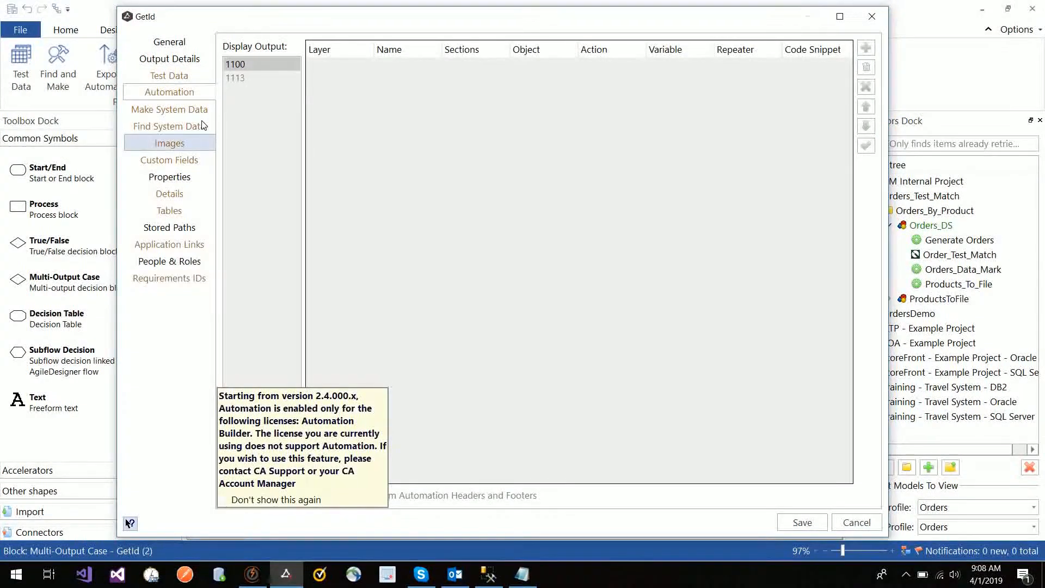
click(205, 114)
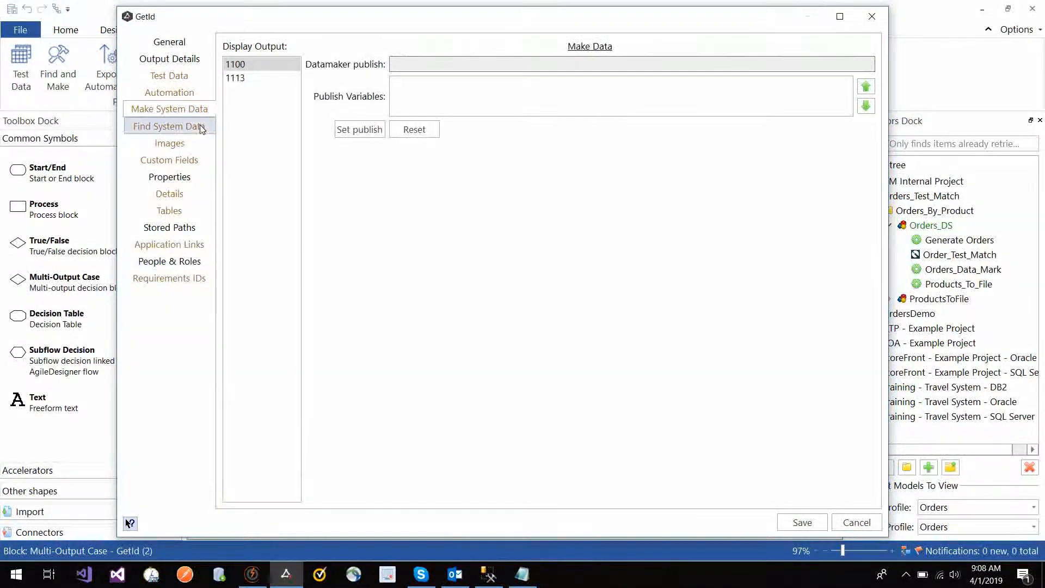
click(201, 128)
- Switch to the Notepad notes and split "Orderid" in the first line into "Order id"
click(524, 578)
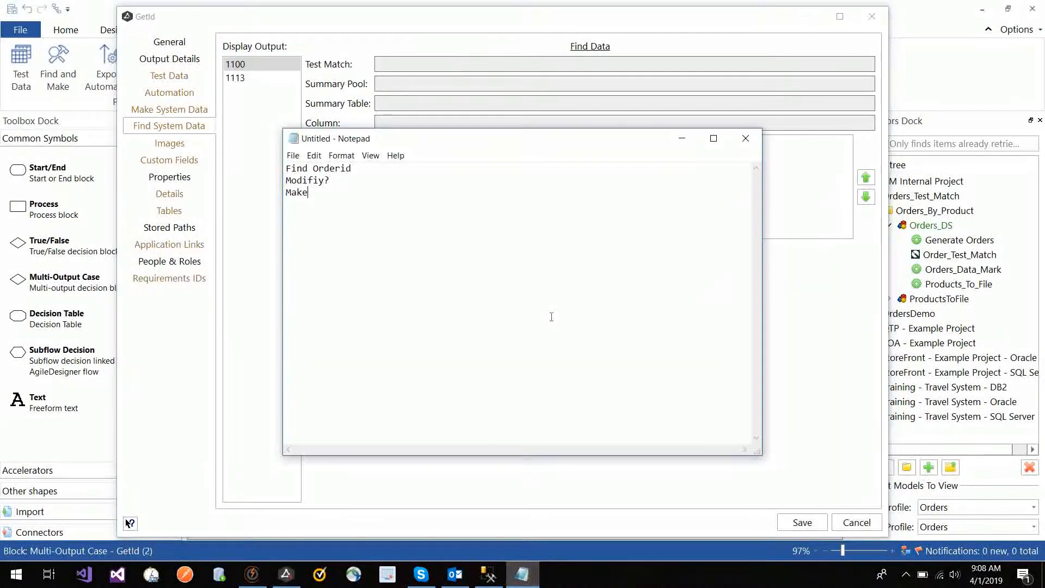
key(Up)
key(Up)
key(Right)
key(Right)
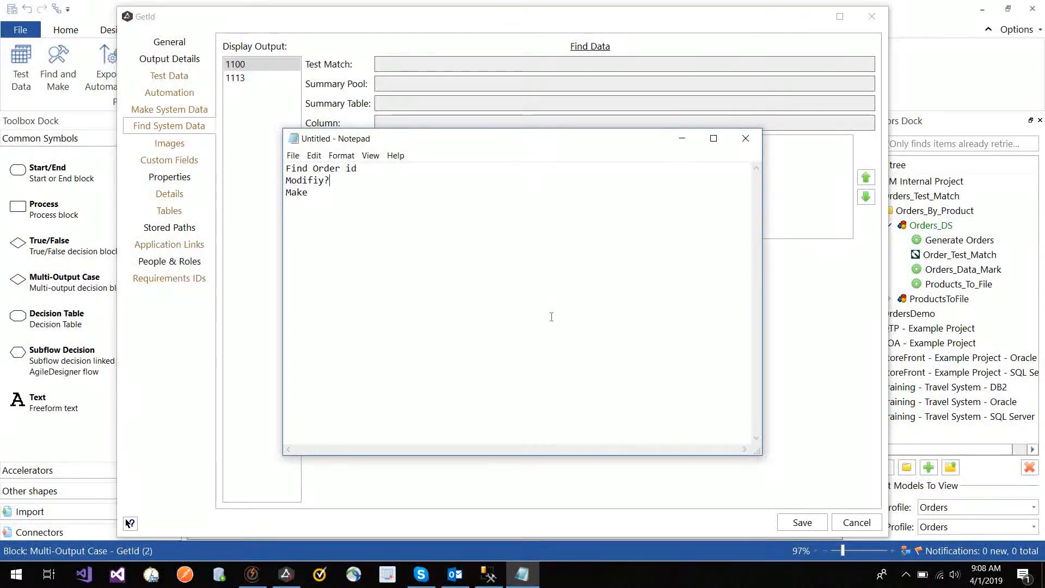
- Replace the "Modifiy?" line in the notes with "Test Data ="
key(Down)
key(shift+Left)
key(shift+Left)
key(shift+Left)
key(shift+Left)
key(shift+Left)
key(shift+Left)
key(shift+Left)
key(shift+Left)
key(shift+Left)
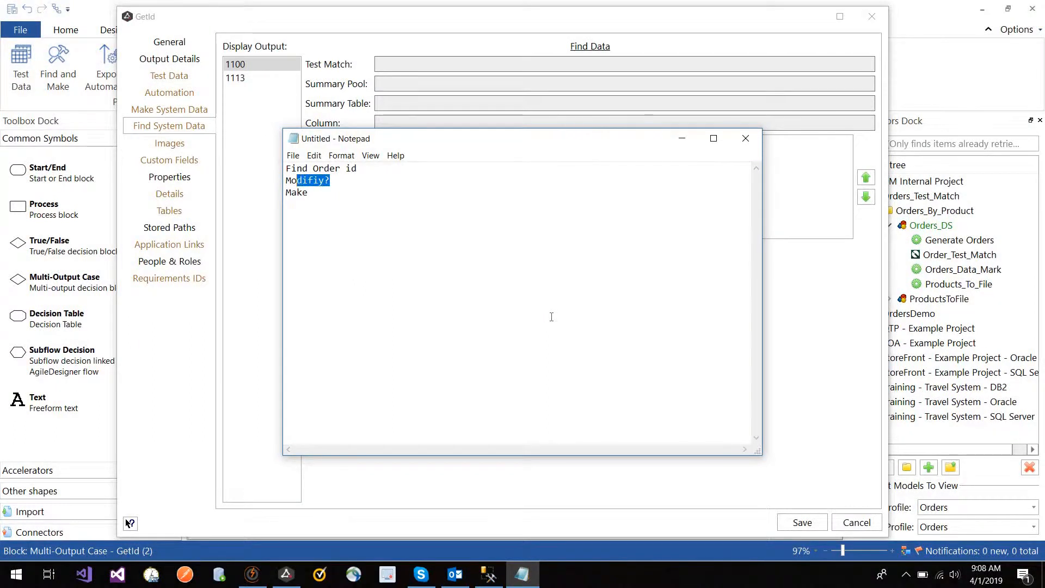
text(T)
key(BackSpace)
key(Return)
text(Test)
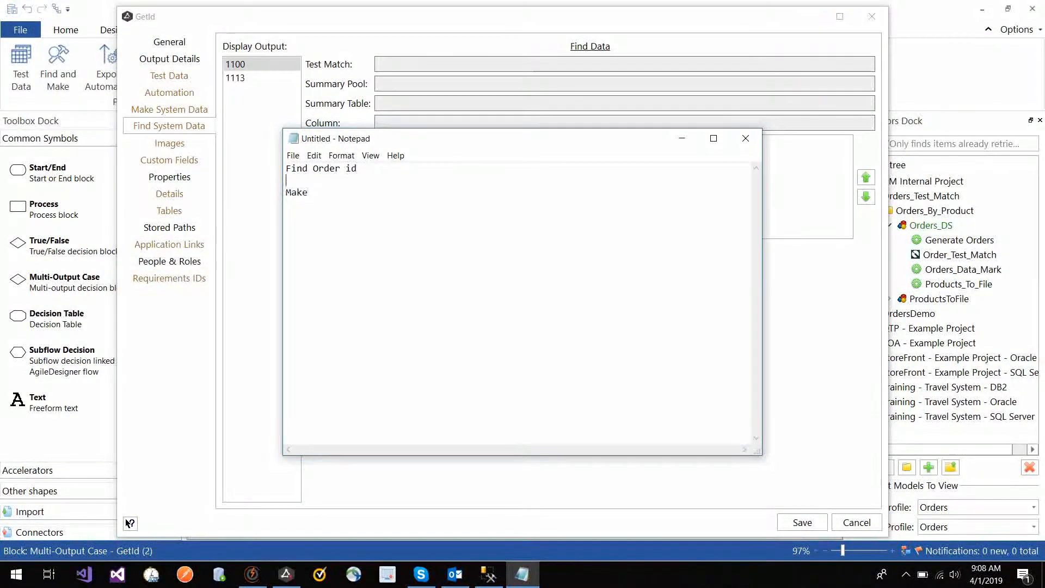
text(D)
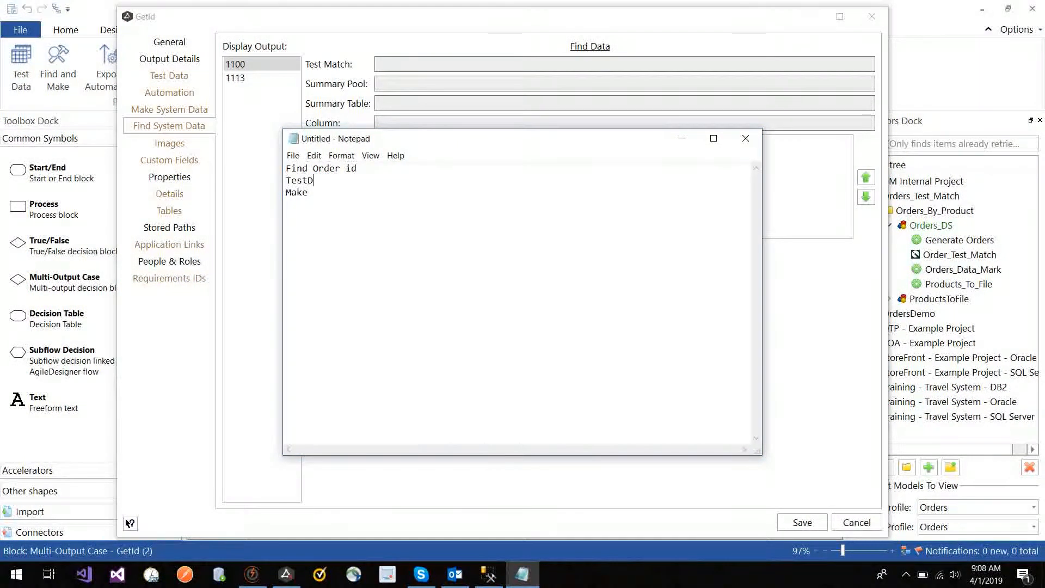
key(BackSpace)
text( Data =)
- Complete the notes' second line as "Test Data = Parameters" and extend the third to "Make => Generation"
drag(514, 140, 524, 380)
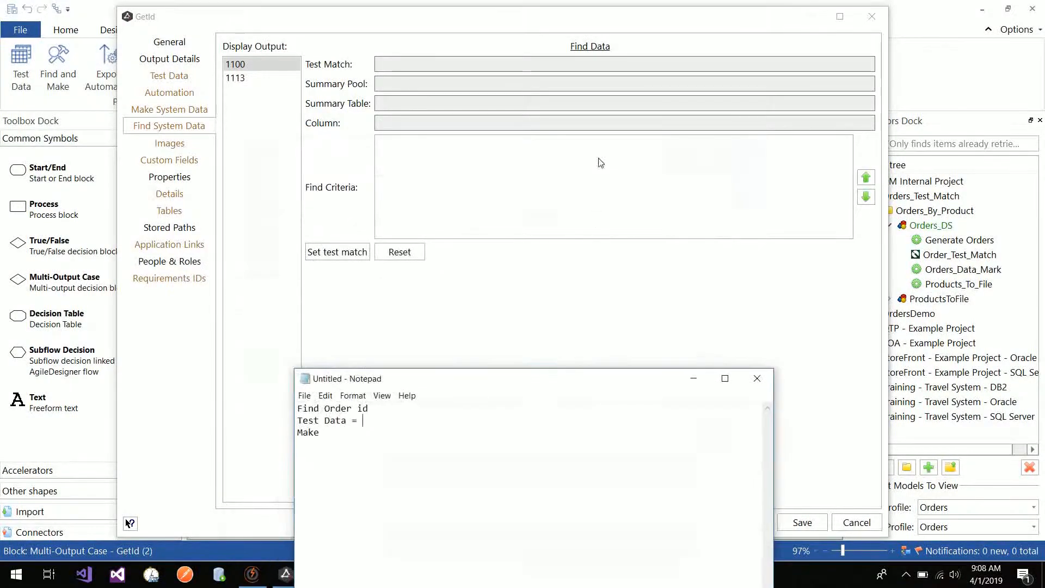
drag(599, 159, 524, 155)
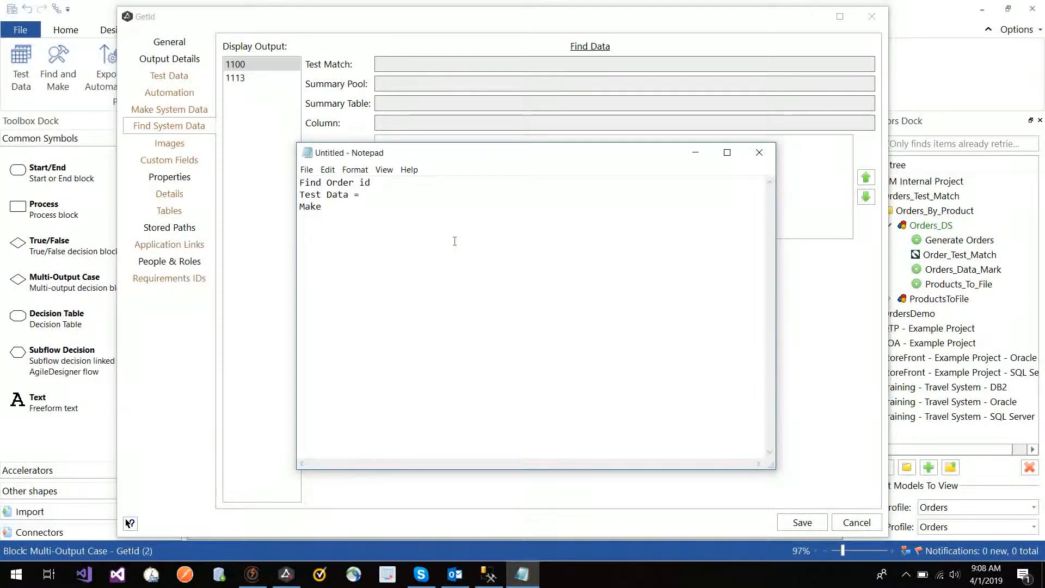
click(435, 197)
text(Parameters)
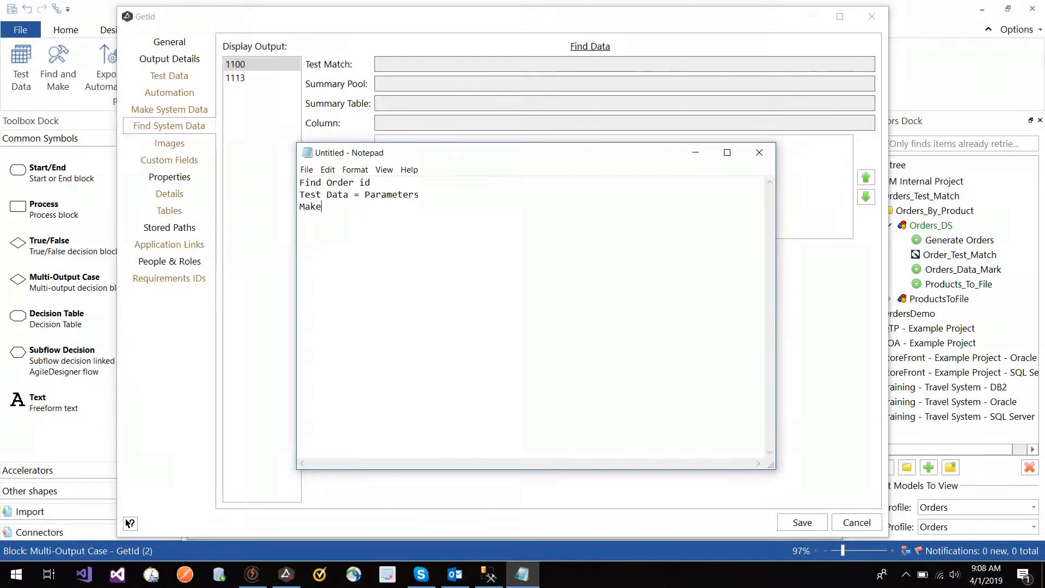
key(Down)
text(=> Generation)
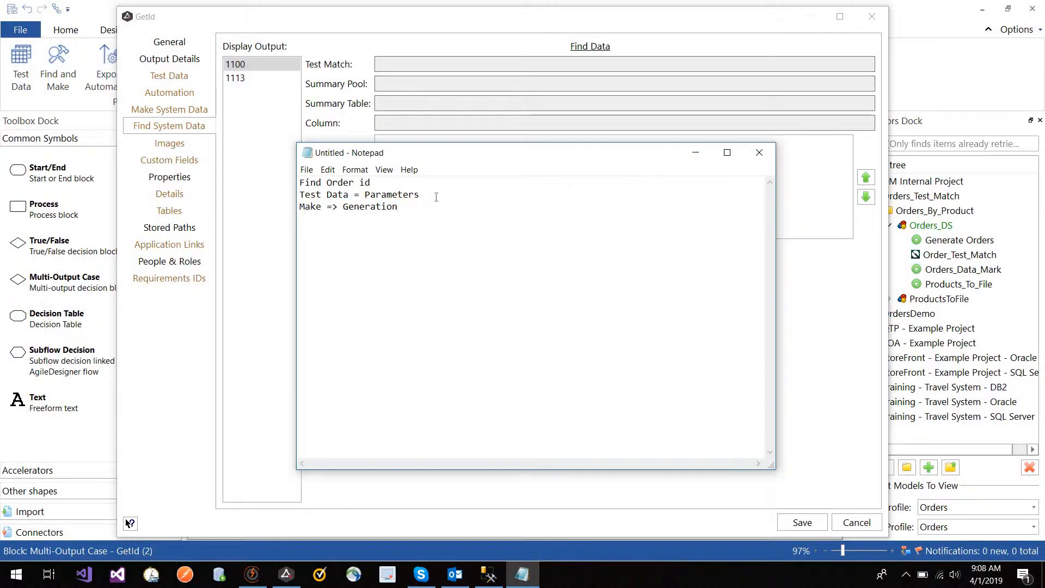
- Insert "(Test matching)" between "Find" and "Order id" in the first line of the notes
key(Left)
key(Left)
key(Left)
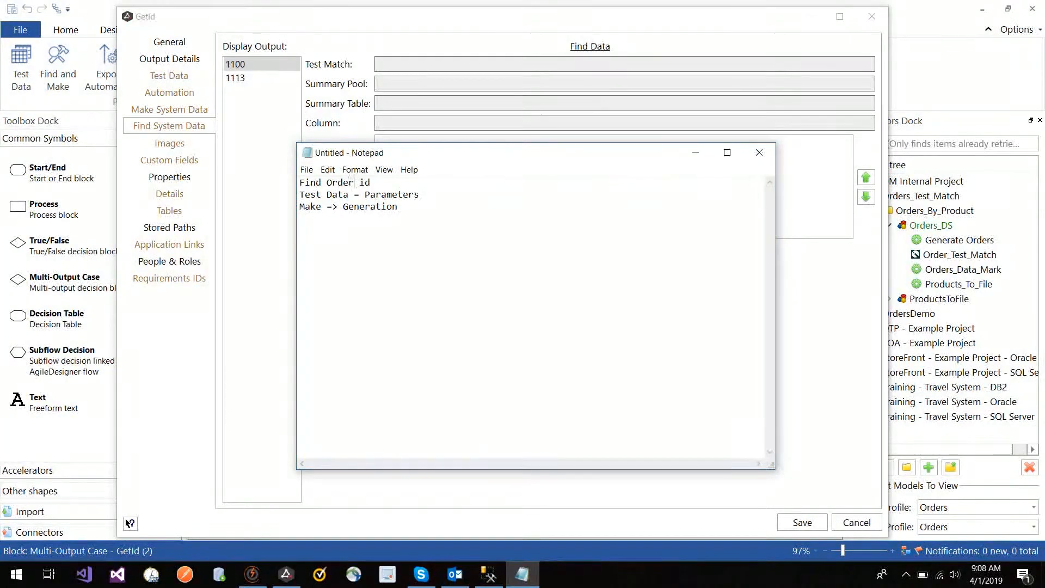
key(BackSpace)
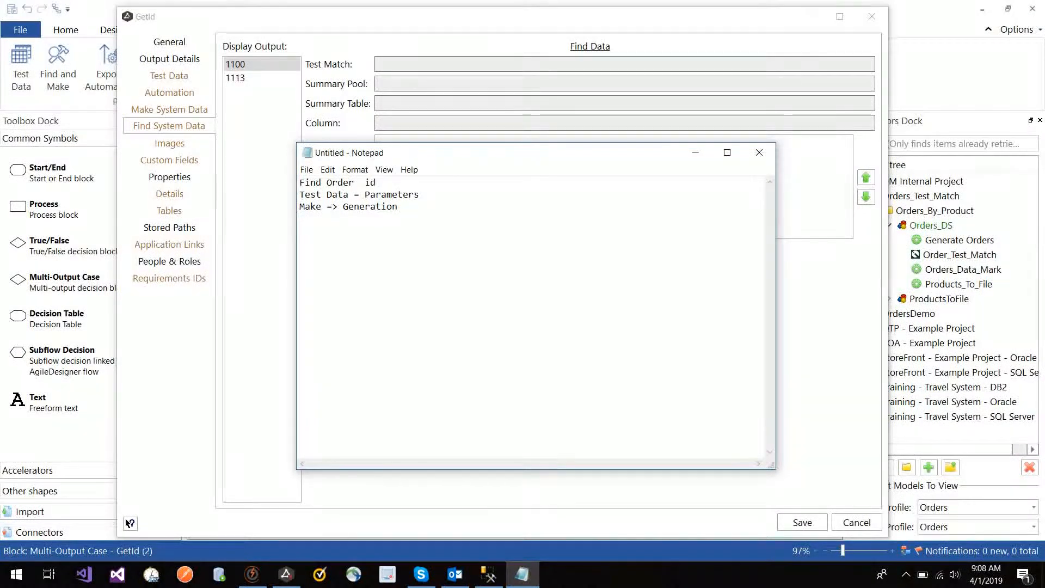
key(Left)
key(Left)
text((Test )
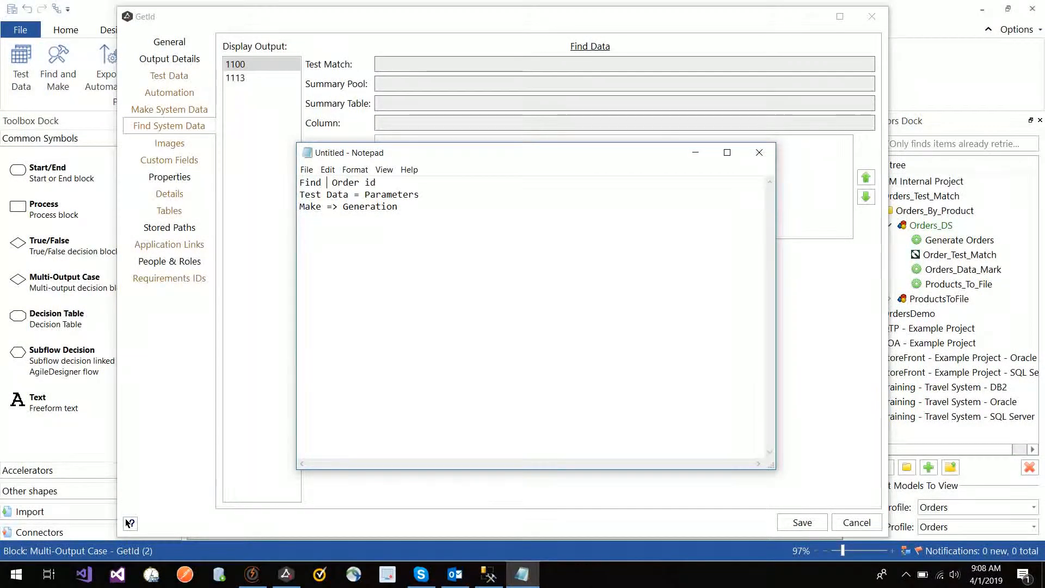
text( matchi)
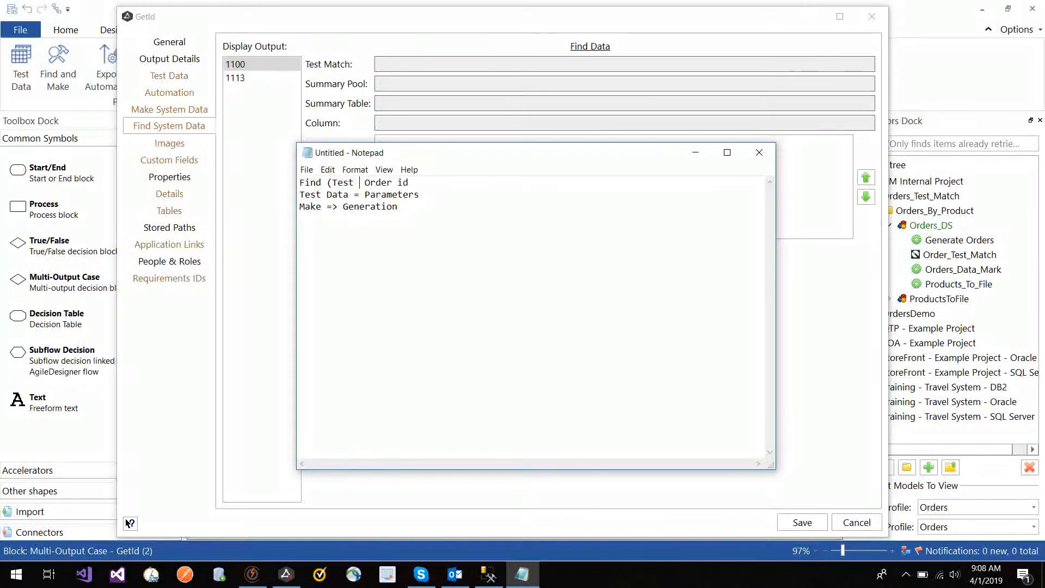
text(ng))
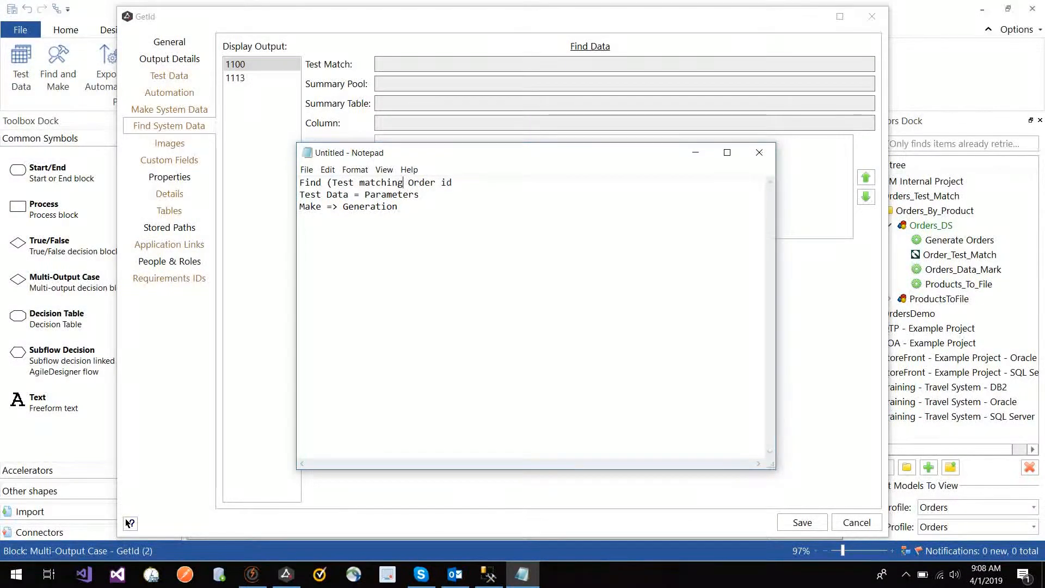
- Minimise the Notepad notes and, back in AgileDesigner, save and close the GetId block's details
click(564, 248)
right_click(303, 195)
key(ctrl+a)
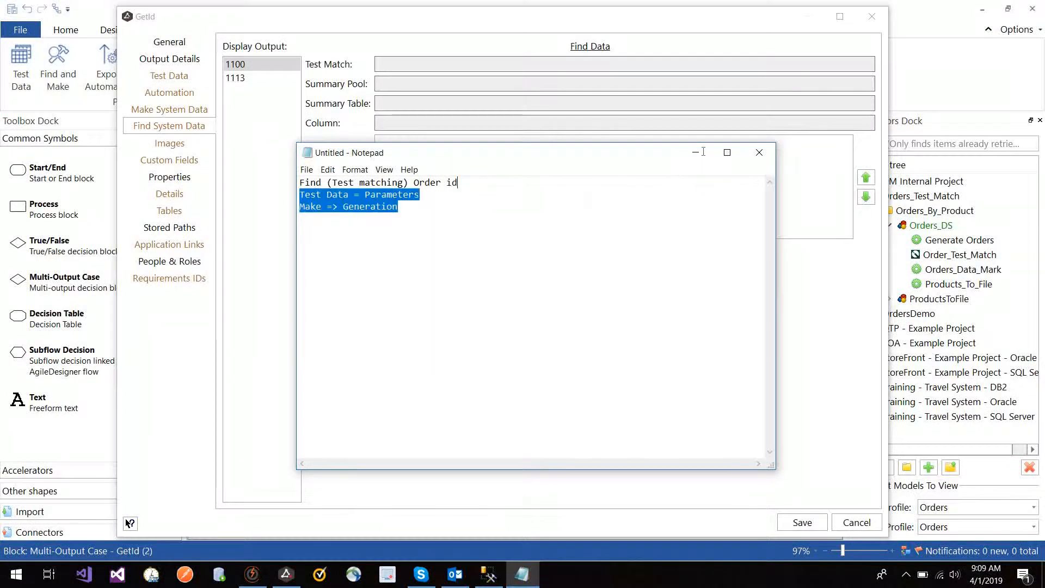
click(695, 153)
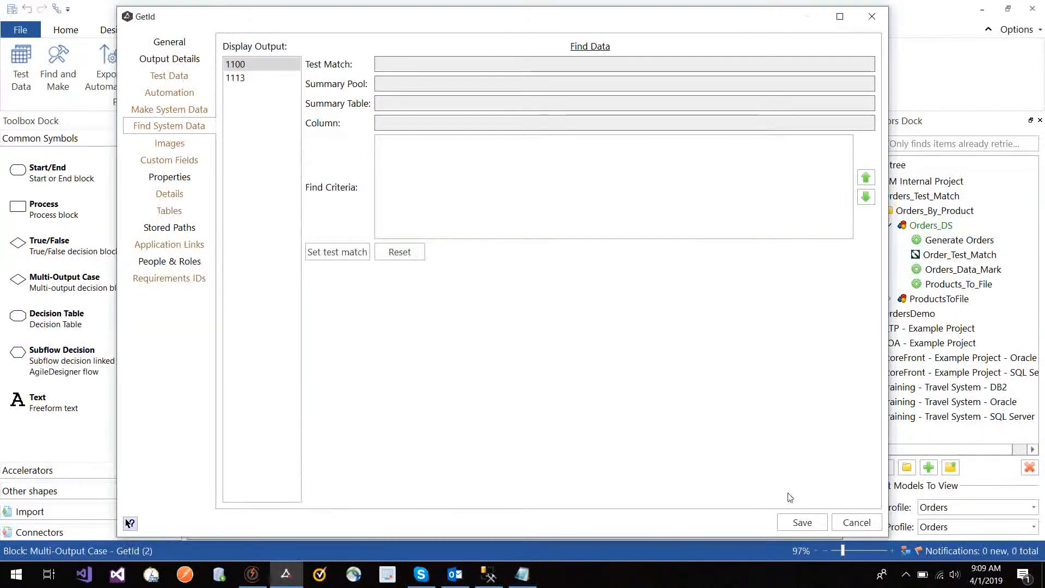
click(803, 522)
- Reopen the GetId block for editing and change its name to Find_ID
mouse_move(505, 280)
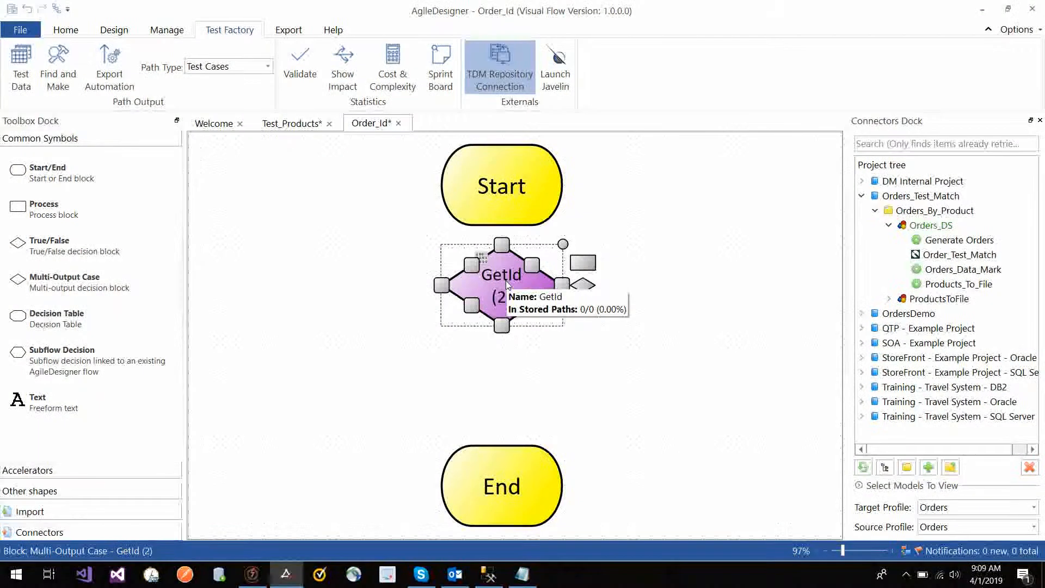
right_click(505, 280)
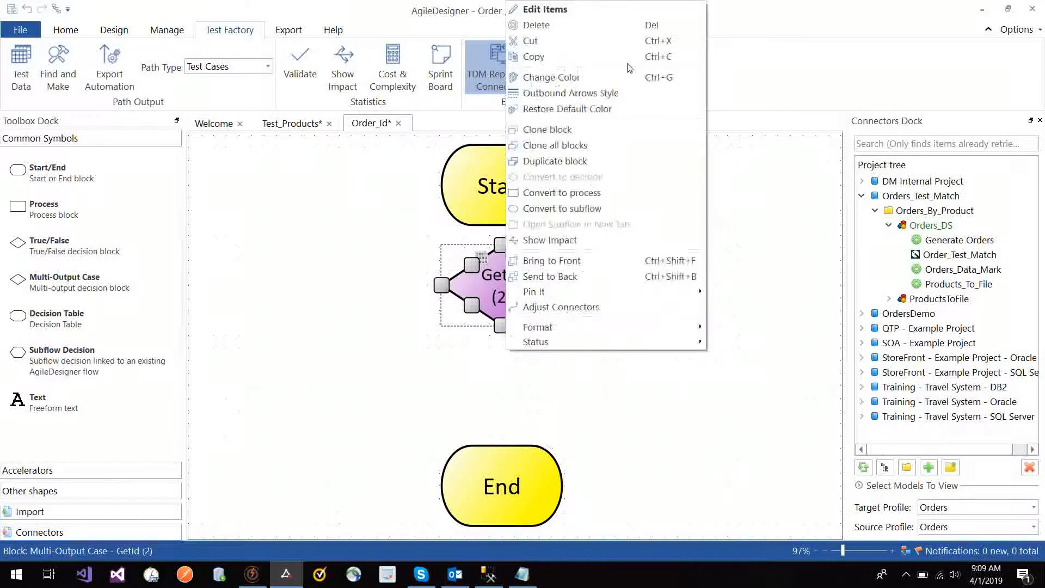
click(621, 11)
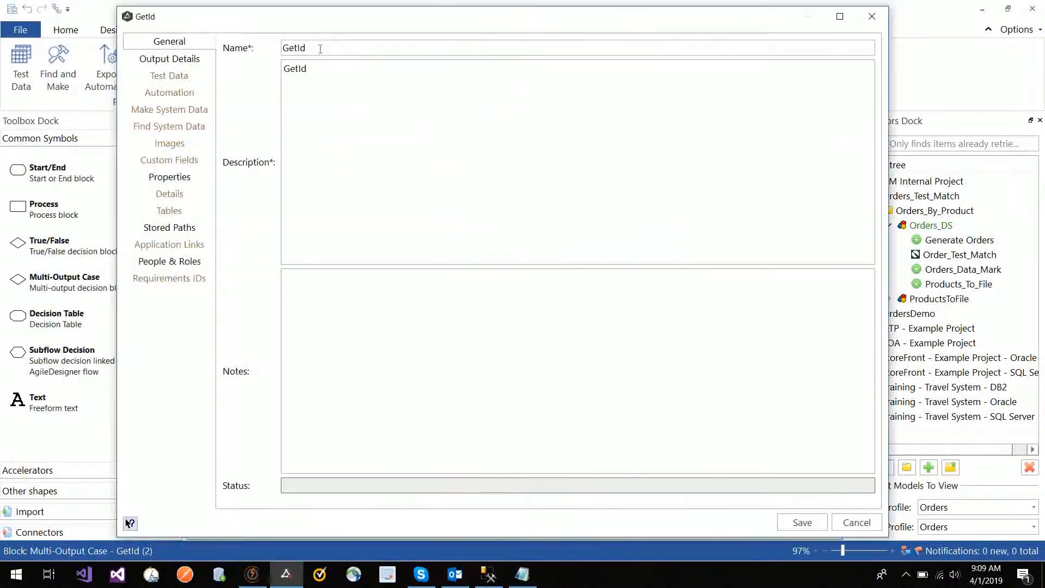
text(Find)
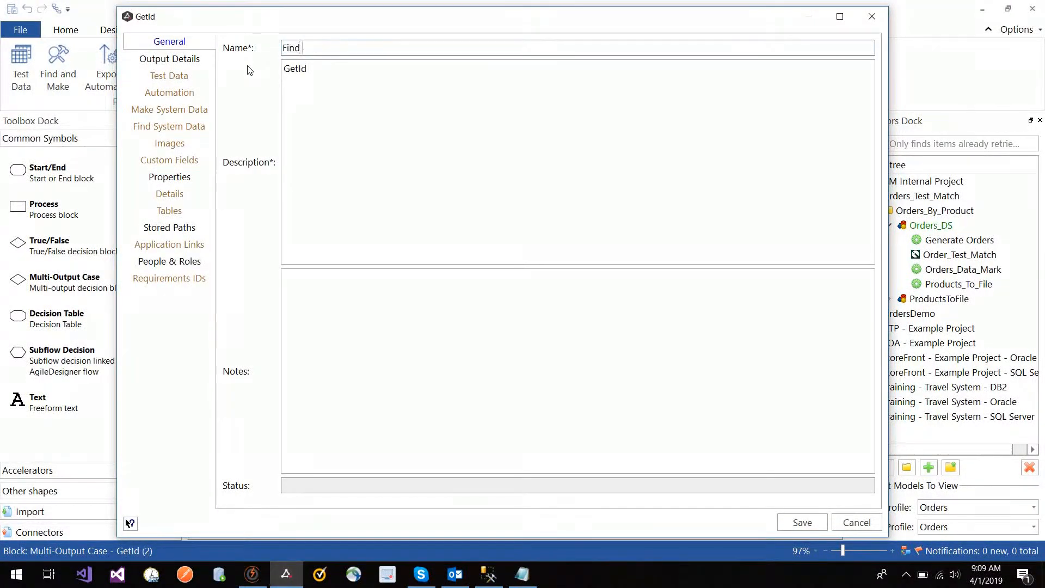
key(BackSpace)
text(_ID)
- Replace the block's description with "This uses test matching to return data" and save the block
key(Tab)
text(T)
text(his uses)
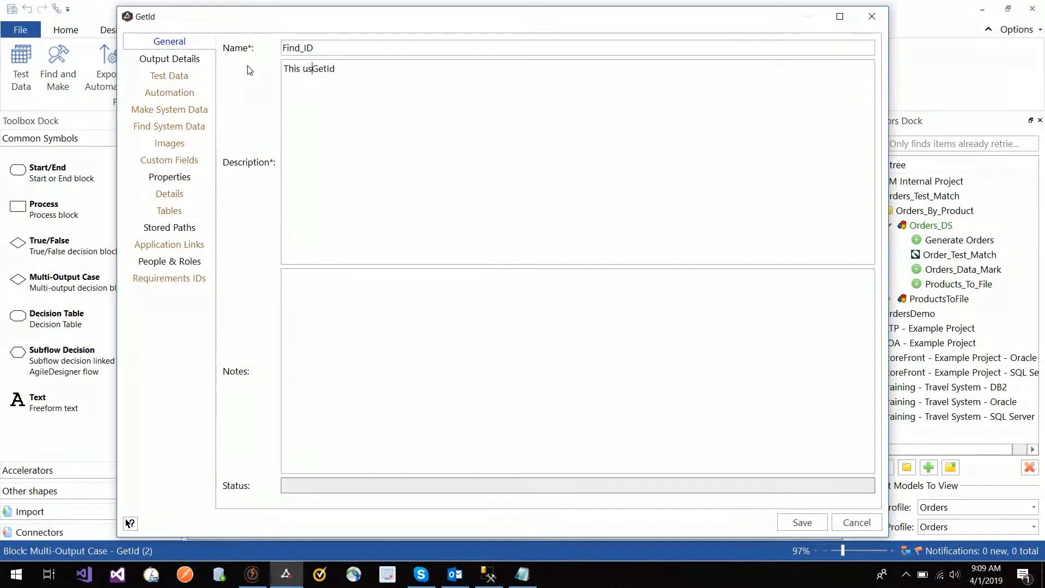
text( test)
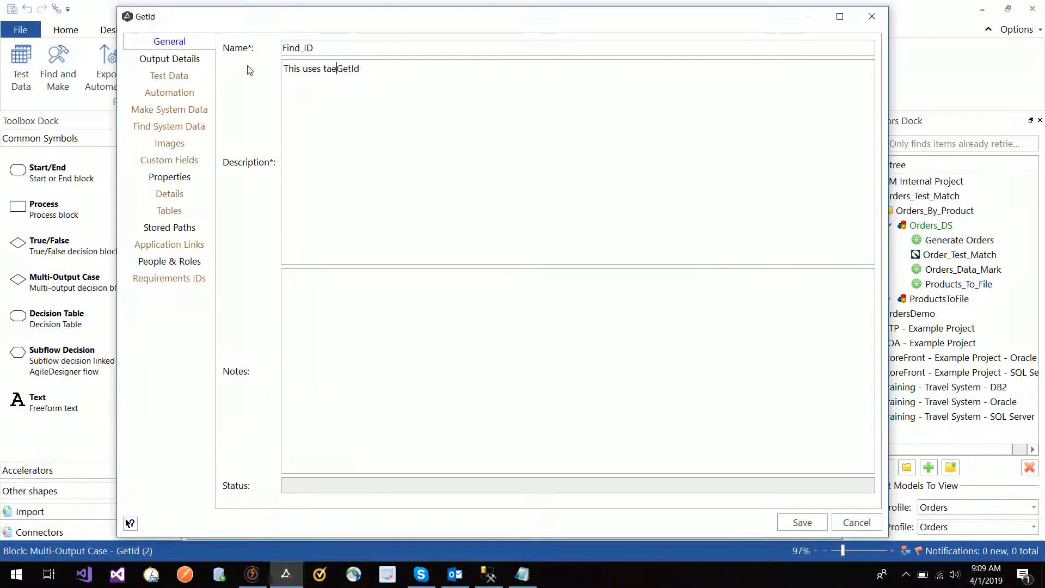
text( matchingto)
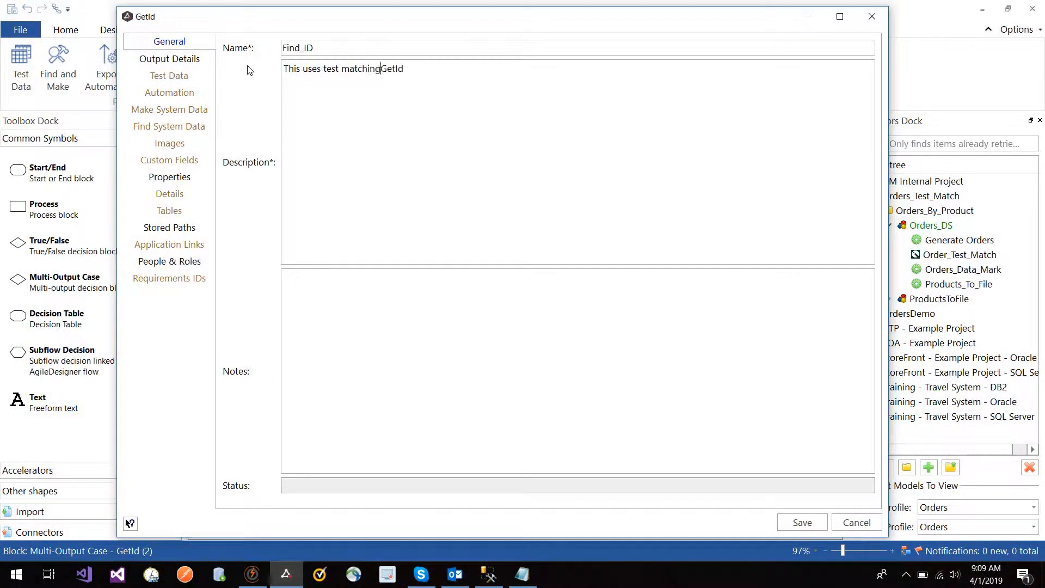
key(BackSpace)
key(BackSpace)
text(to return data)
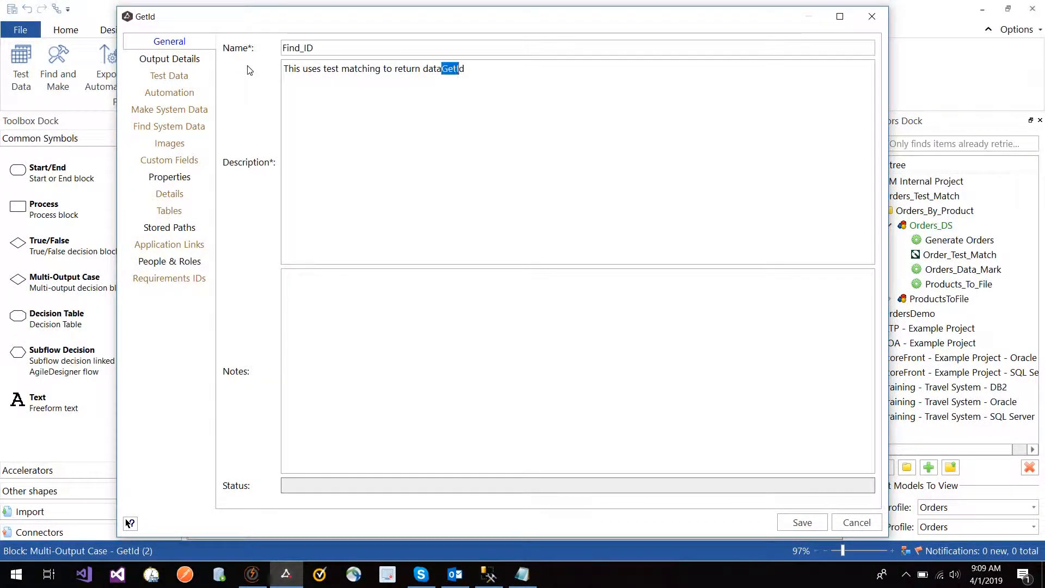
key(shift+Right)
key(Delete)
click(798, 522)
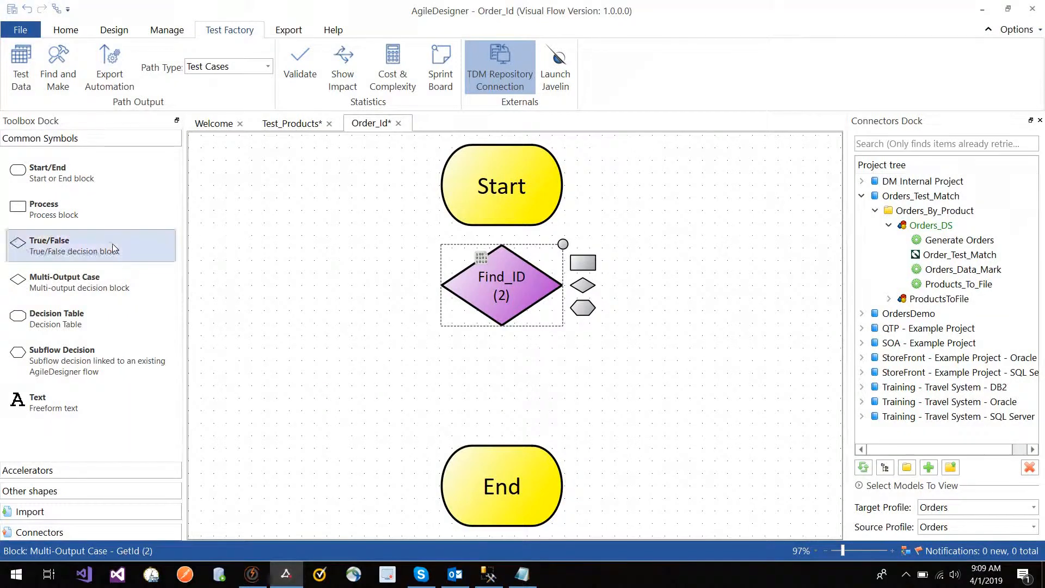
- Add a True/False decision block right of Find_ID, named ID_ plus the order ID selected in the SQL Server Management Studio results
click(100, 283)
click(74, 259)
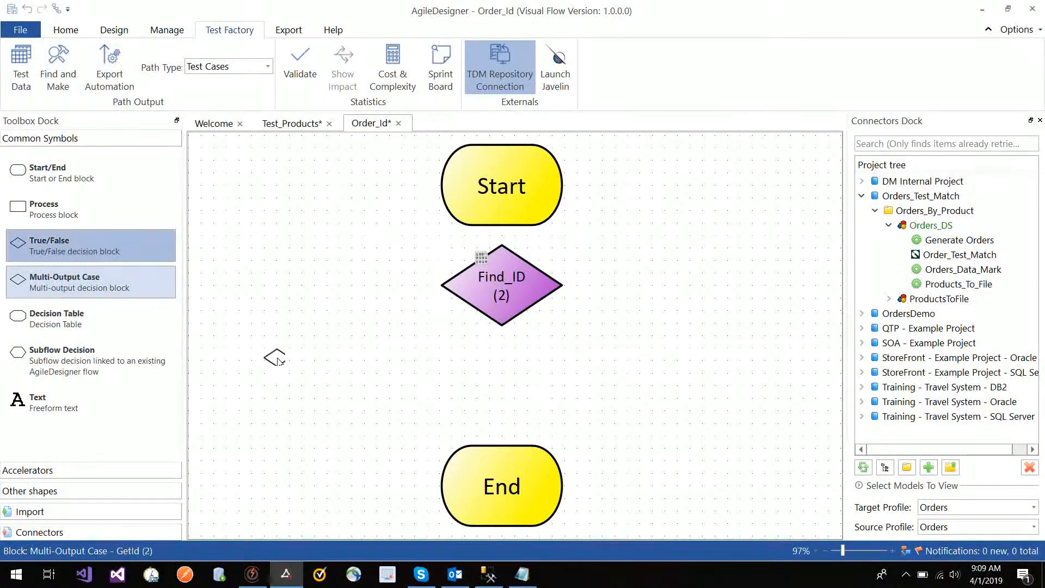
click(358, 341)
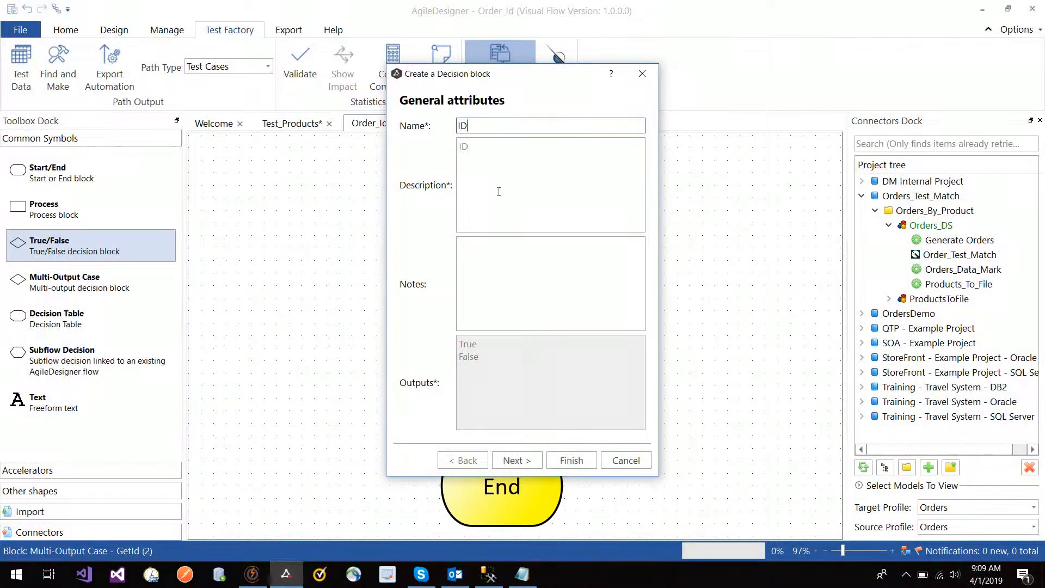
click(493, 575)
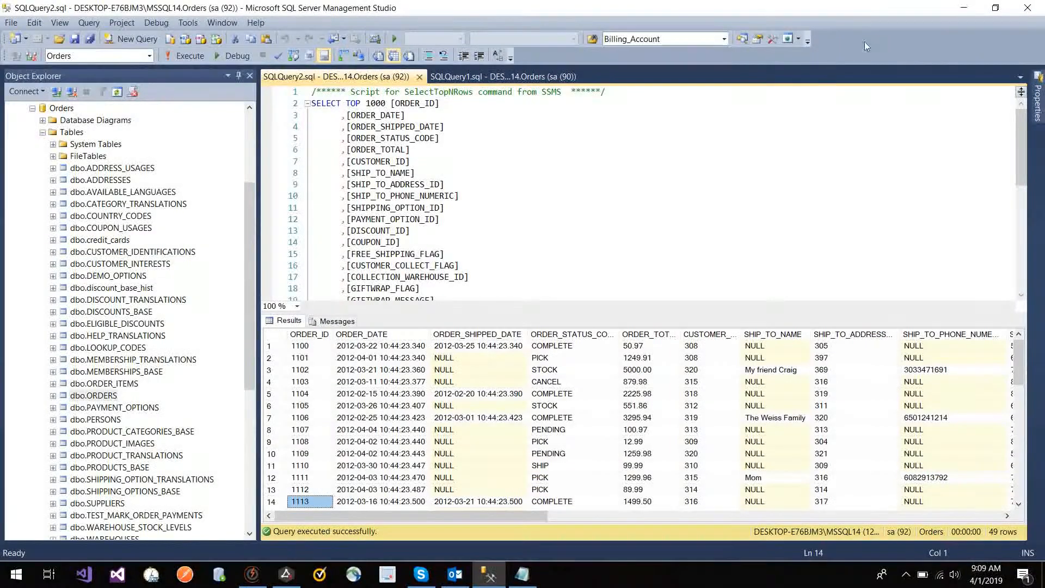
click(961, 10)
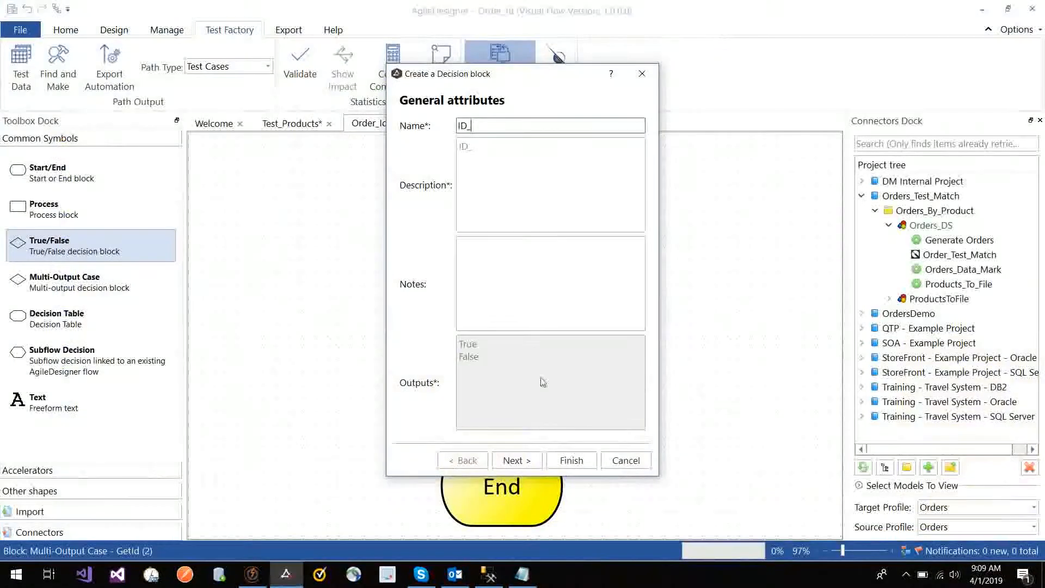
text(1113)
click(517, 465)
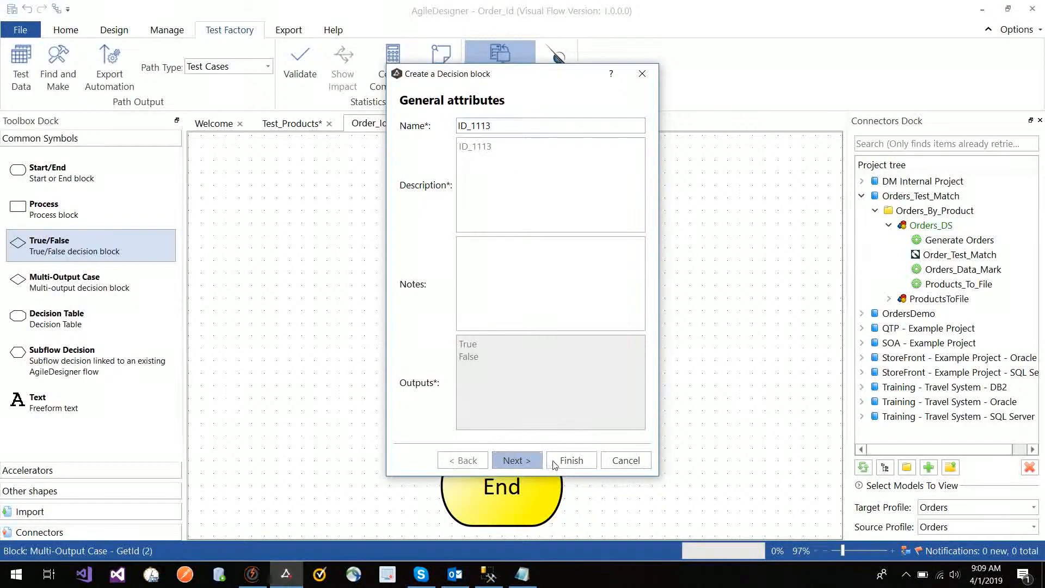
click(599, 462)
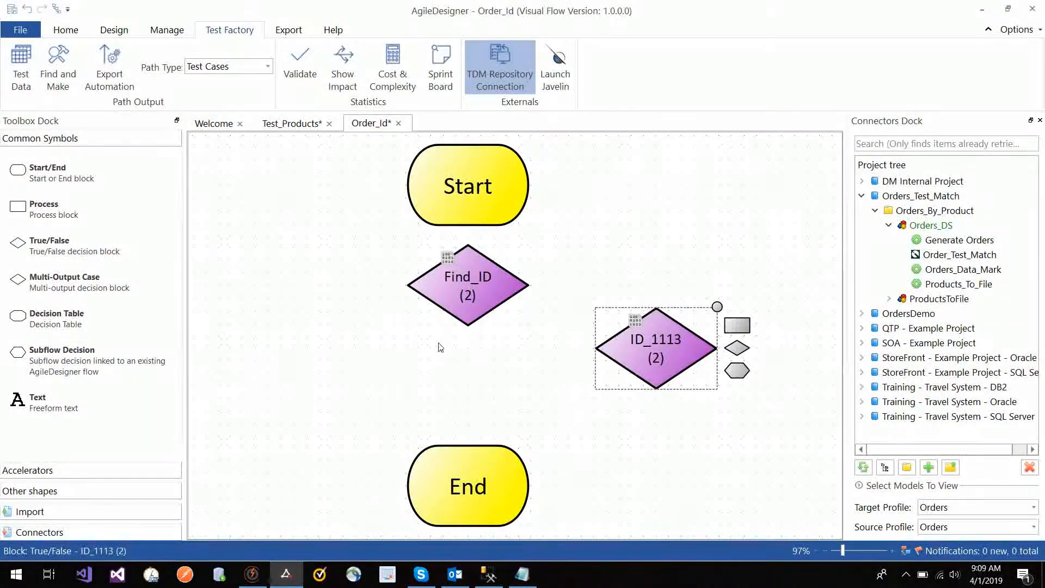
- Copy the new True/False block, paste it, and place the copy below and to the left of Find_ID
right_click(670, 370)
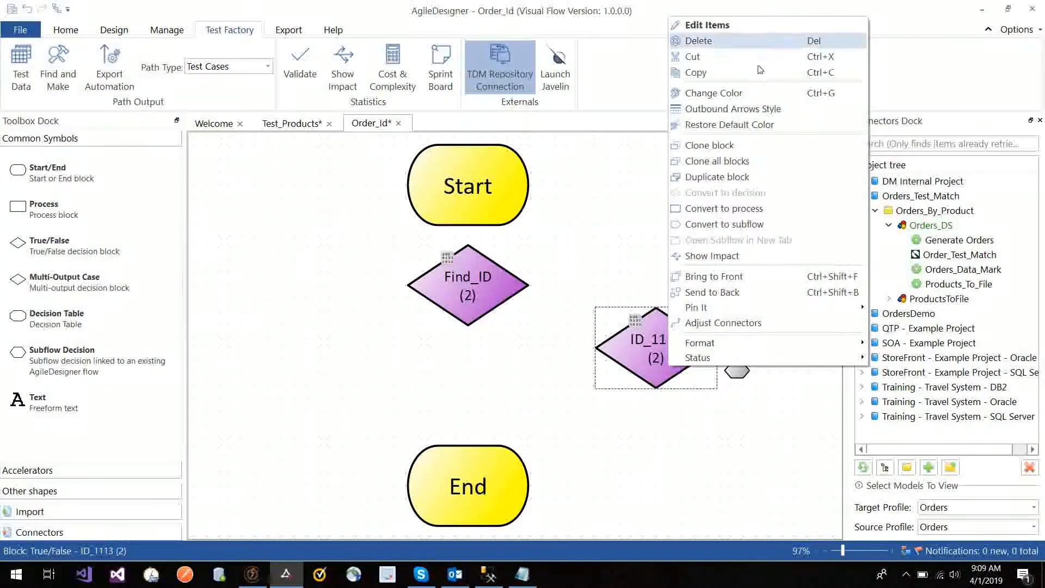
click(505, 287)
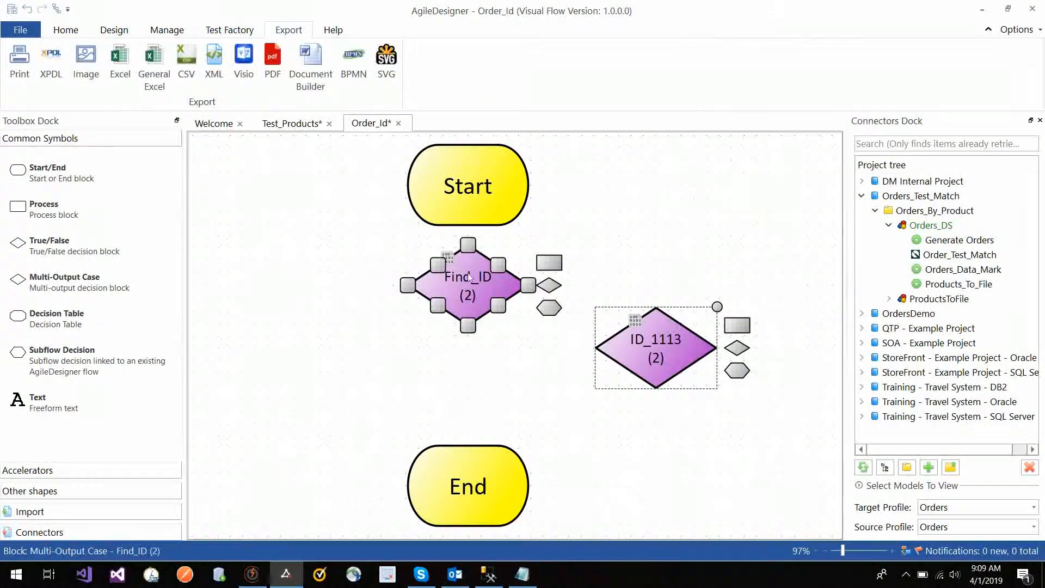
key(ctrl+v)
right_click(357, 343)
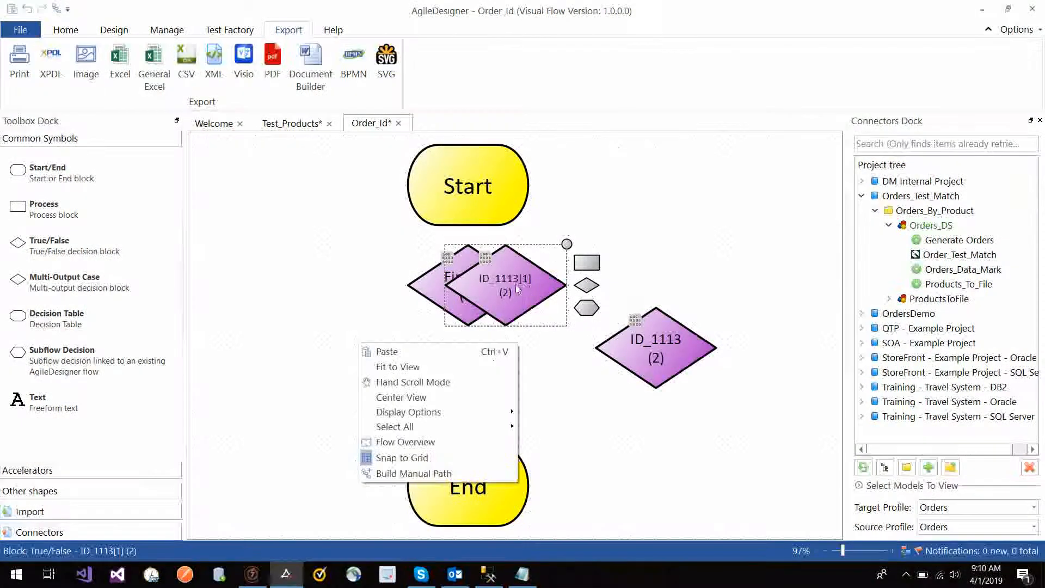
mouse_move(515, 284)
mouse_down()
mouse_move(451, 296)
mouse_move(378, 385)
mouse_move(392, 362)
mouse_up()
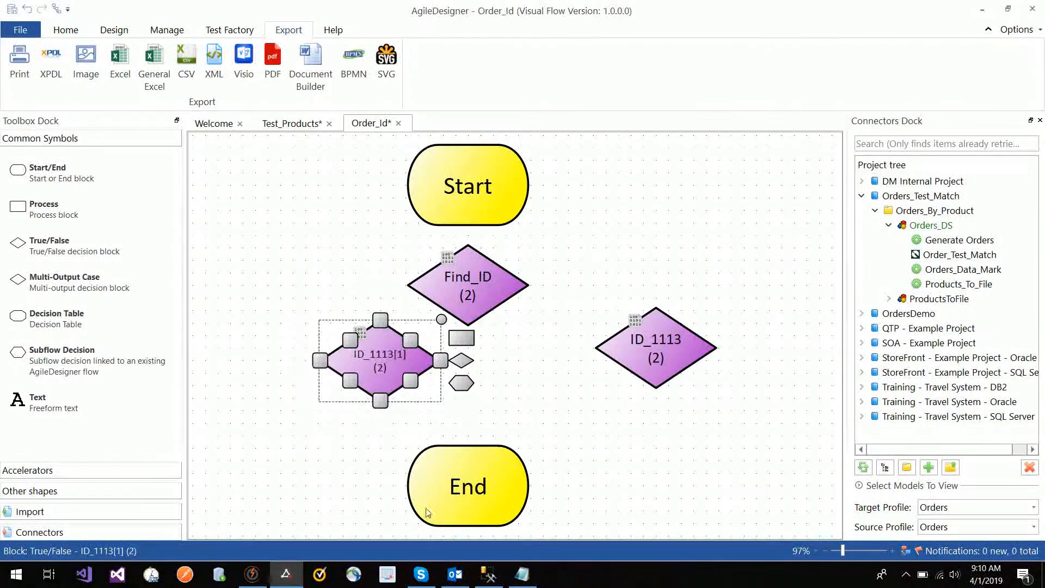
- Look up the ORDER_ID in the first result row in SQL Server Management Studio and return to AgileDesigner
click(492, 580)
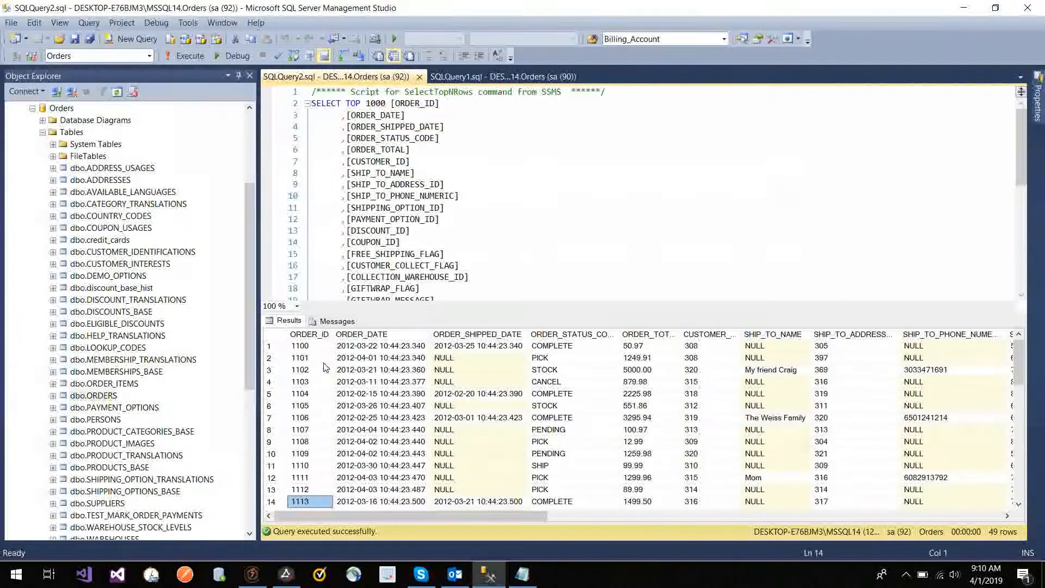
click(323, 361)
key(Up)
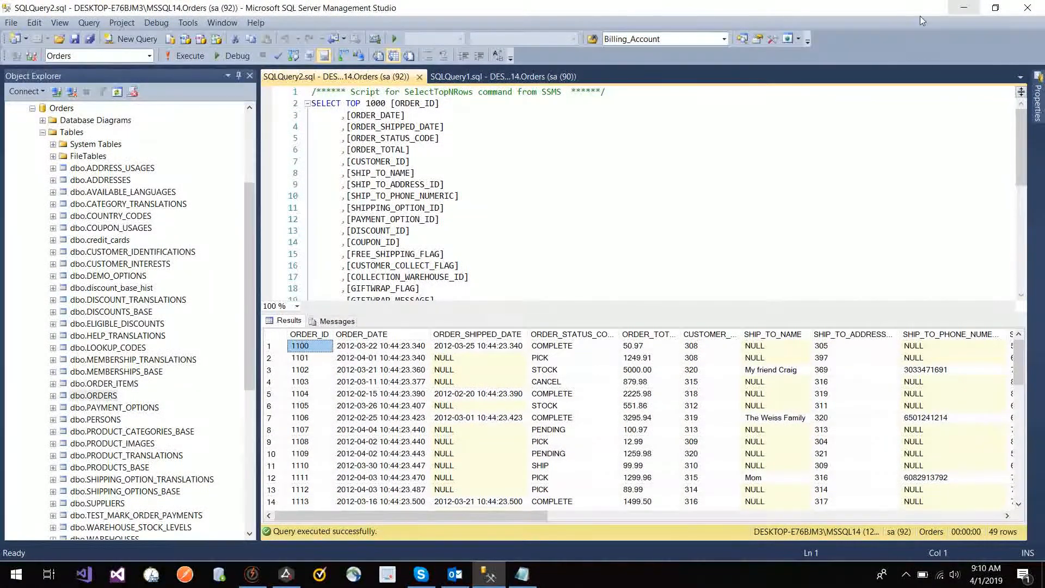
click(968, 7)
- Rename the copied block to ID_ plus the first row's order ID, update its description to match, save, and shift it slightly left
right_click(385, 362)
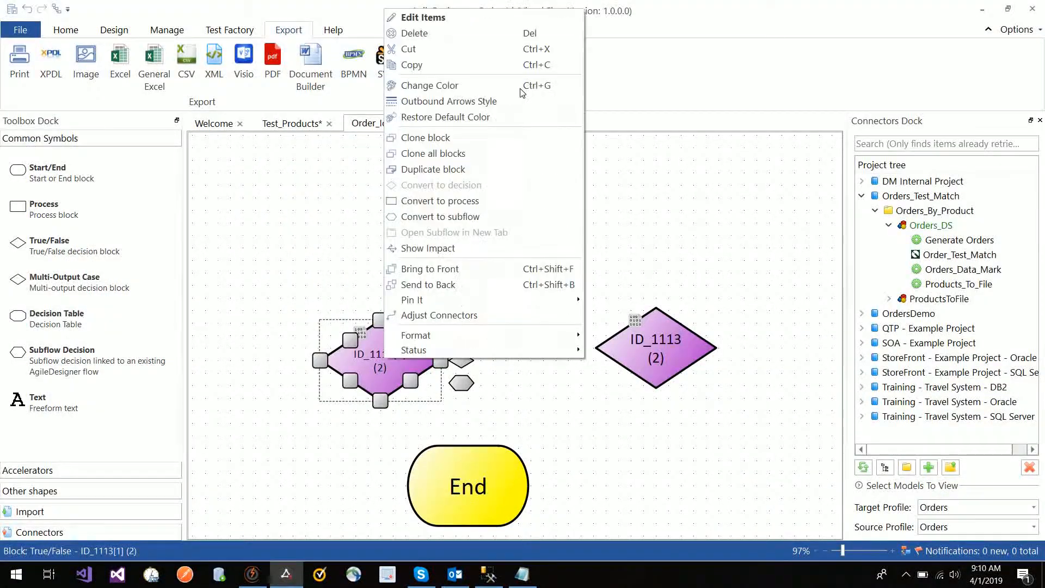
click(511, 17)
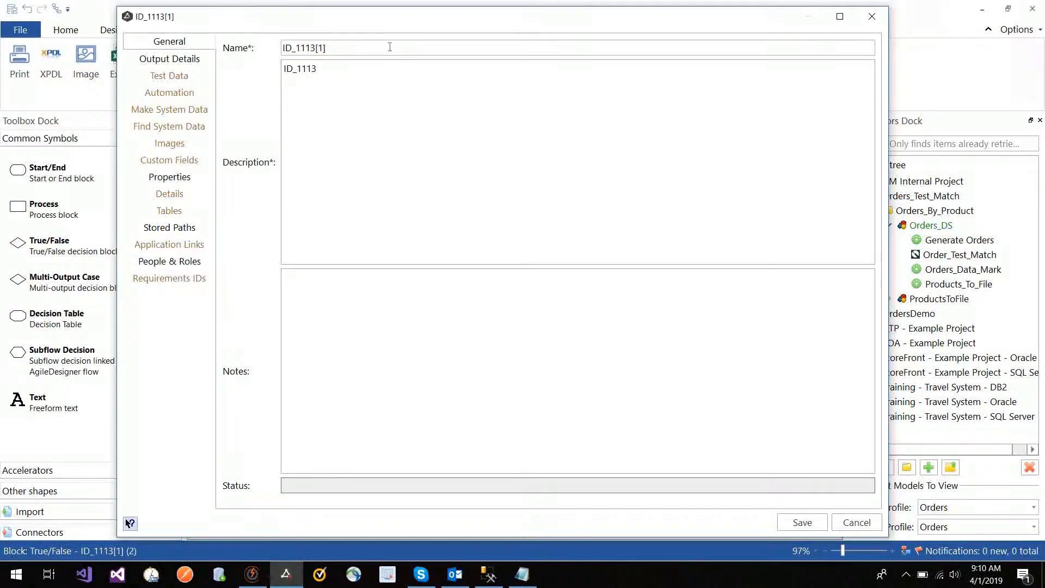
click(390, 46)
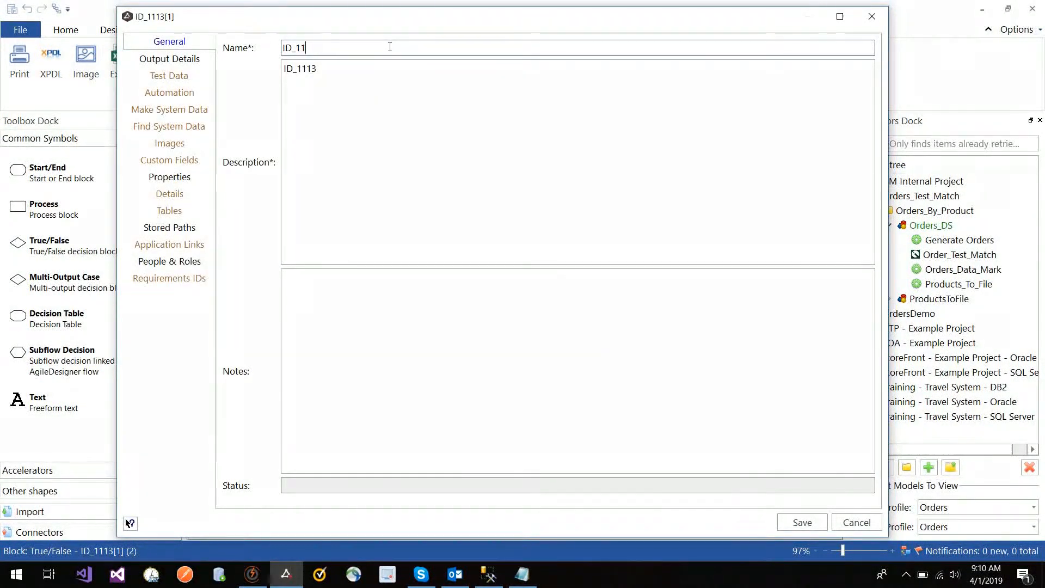
text(00)
key(Tab)
text(1100)
click(802, 523)
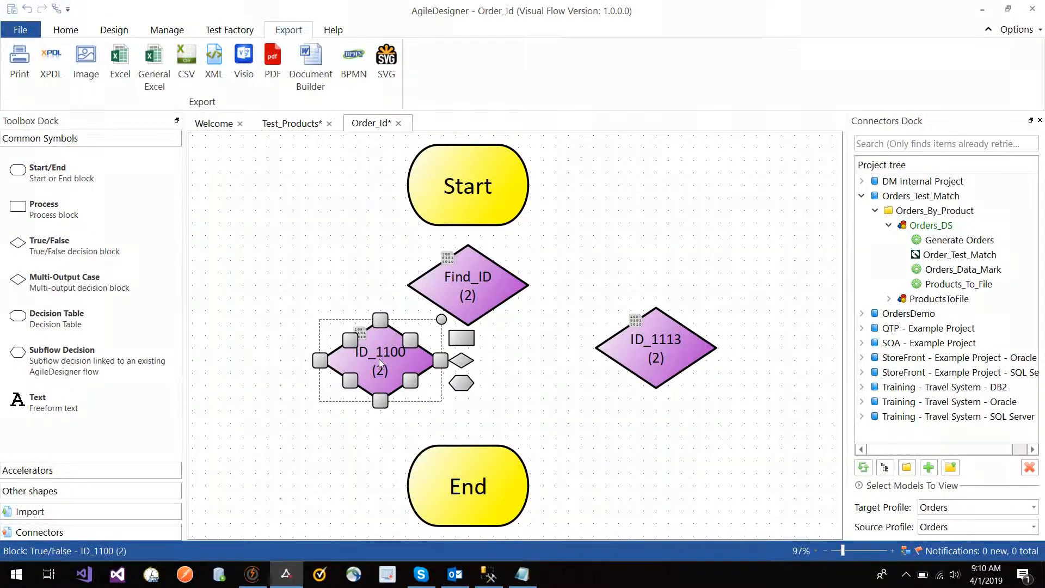
drag(382, 362, 369, 362)
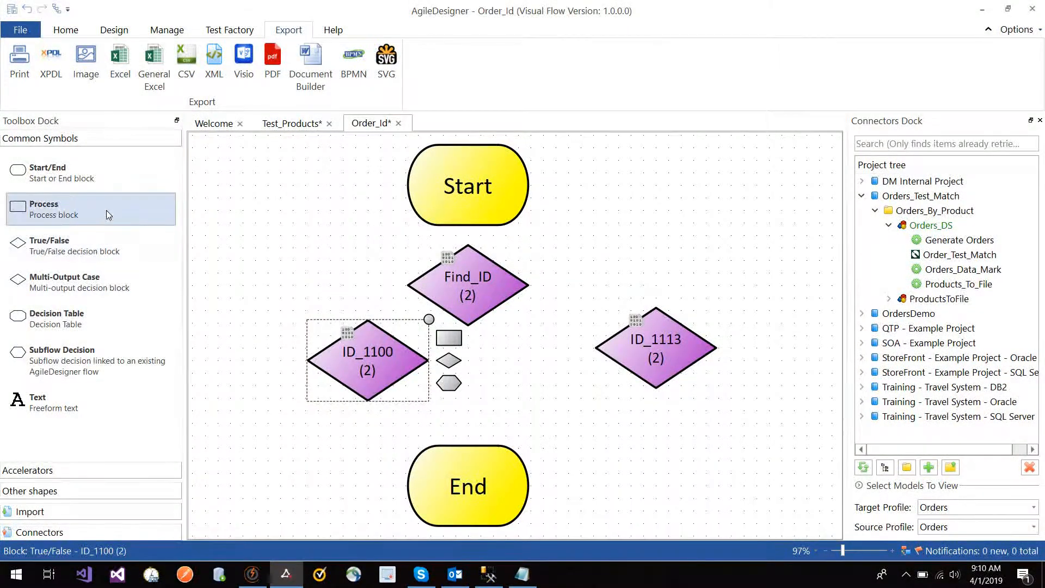
- Add a Process block named Make_Data below and to the left of the copied decision block, with a description of its purpose
drag(106, 210, 267, 412)
click(267, 412)
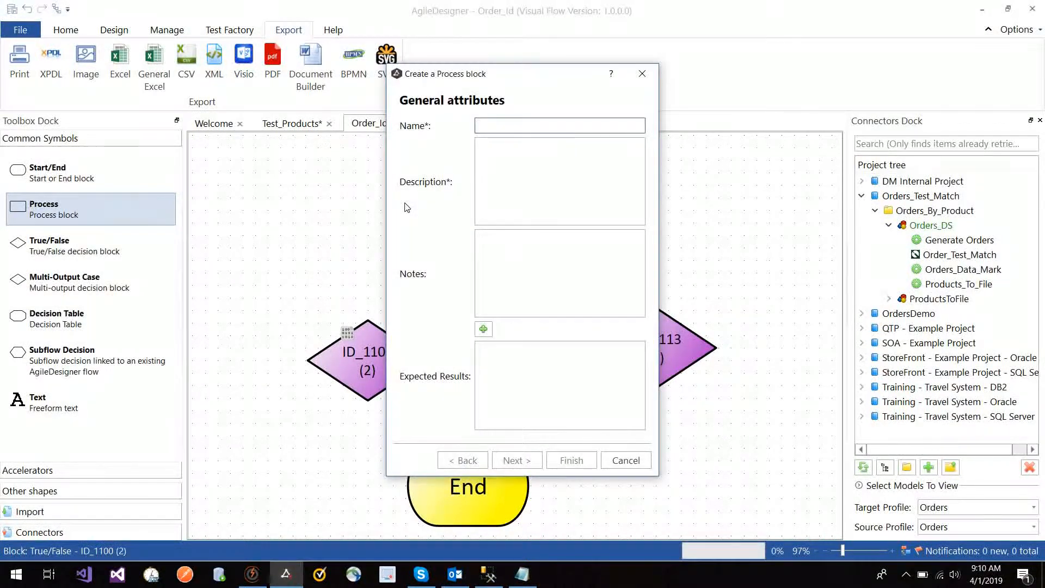
text(Make_Darta)
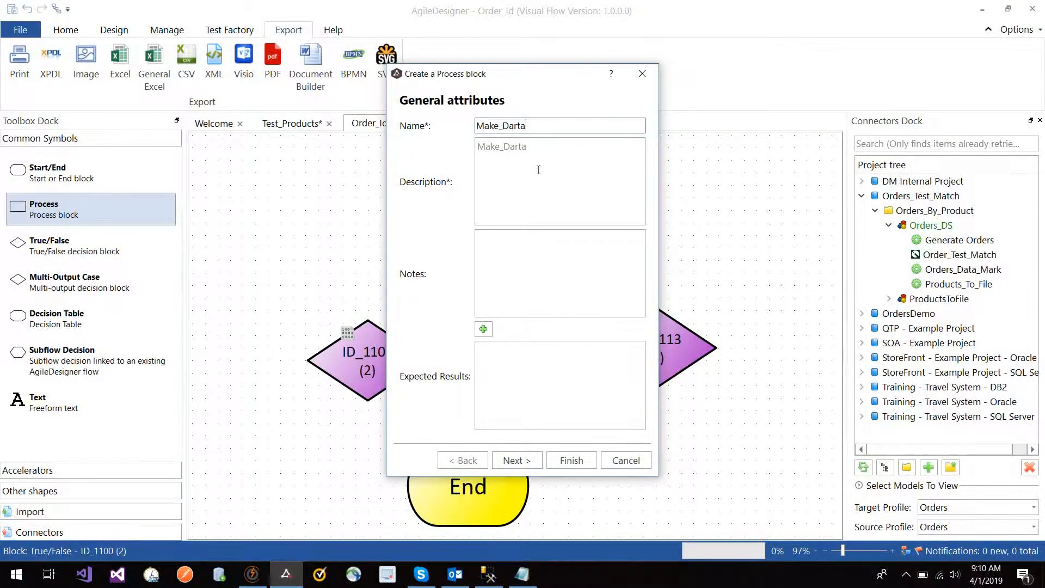
click(539, 169)
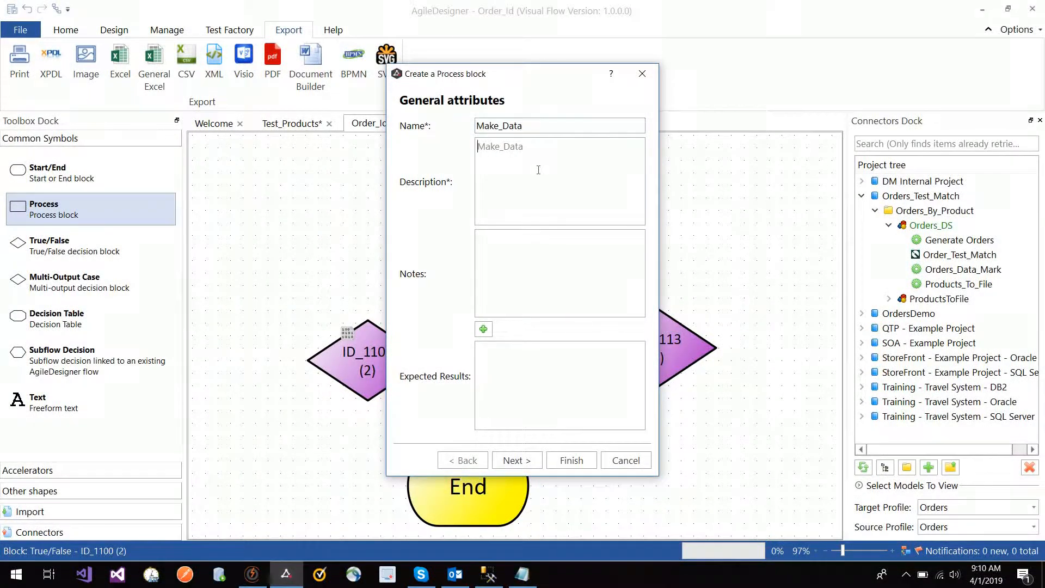
text(This)
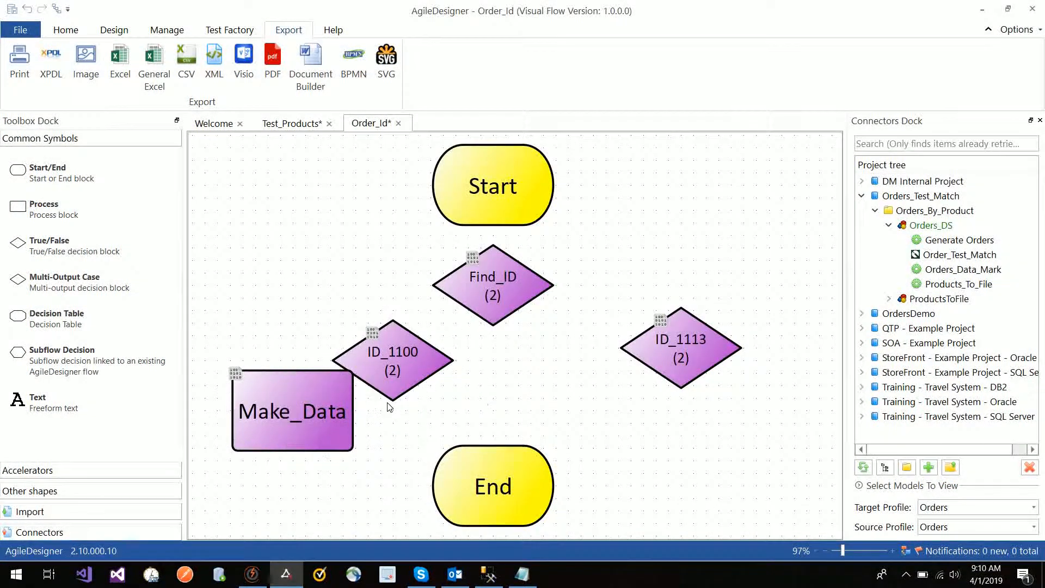
- Move the End block further down to make room beneath the decision blocks
right_click(321, 408)
click(493, 465)
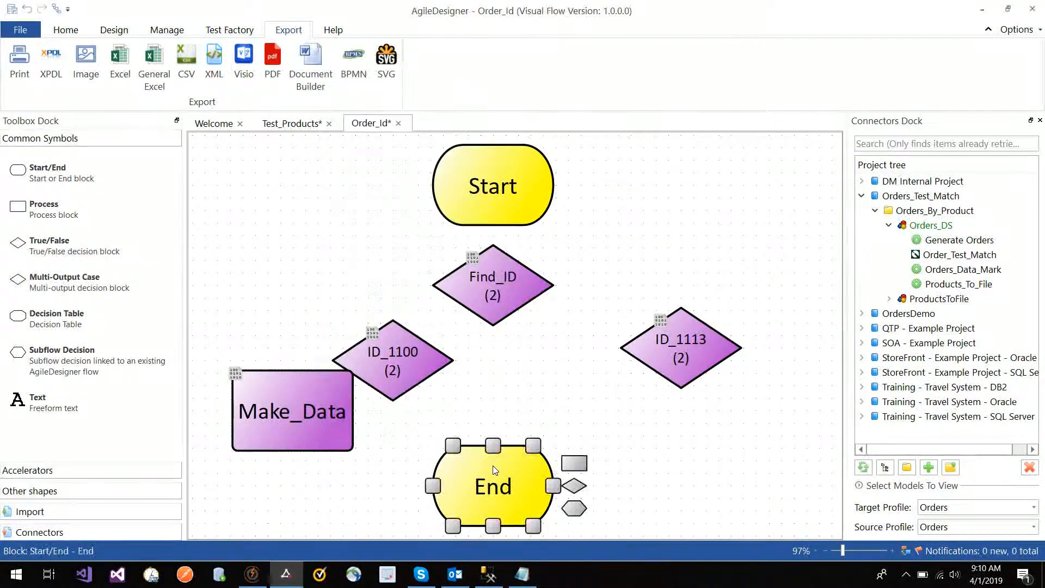
right_click(479, 480)
click(464, 516)
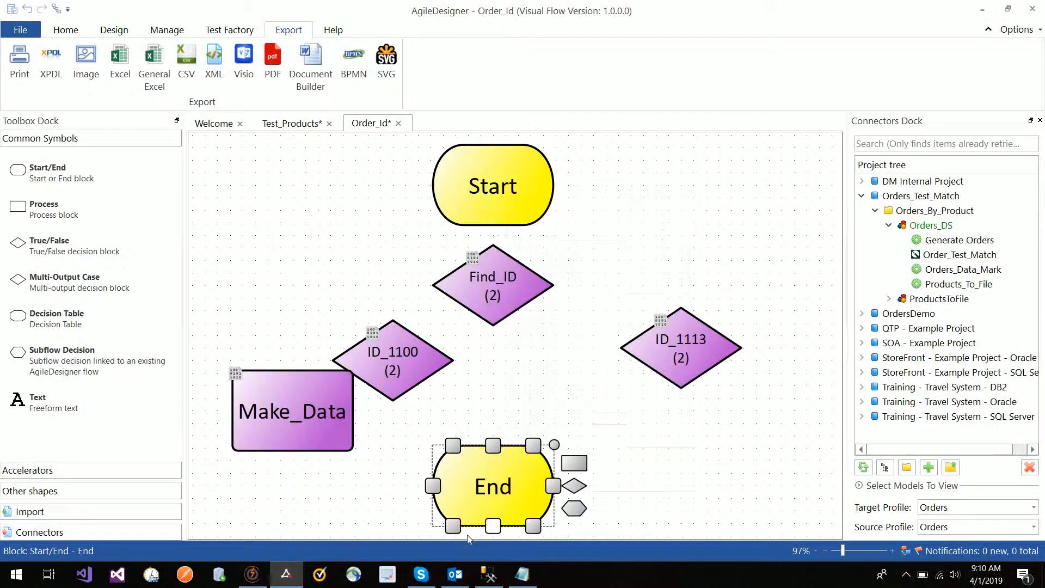
drag(477, 481, 482, 528)
- Move the right-hand ID decision block closer to Find_ID and centre Make_Data between the decision blocks and End
mouse_move(654, 333)
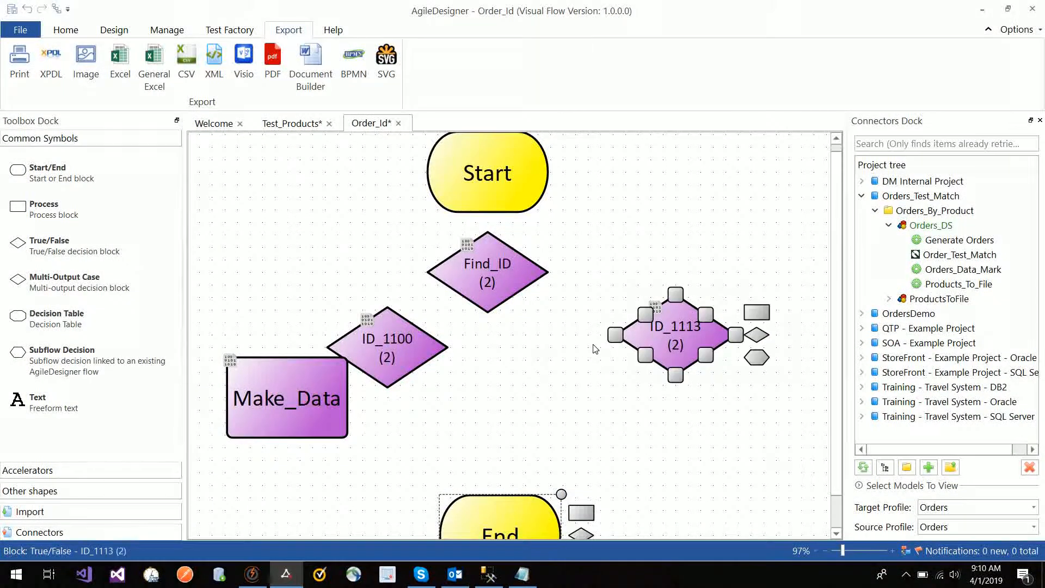
right_click(572, 342)
drag(641, 337, 579, 363)
drag(277, 383, 507, 434)
- Begin a connector from the bottom of the Start block
click(486, 210)
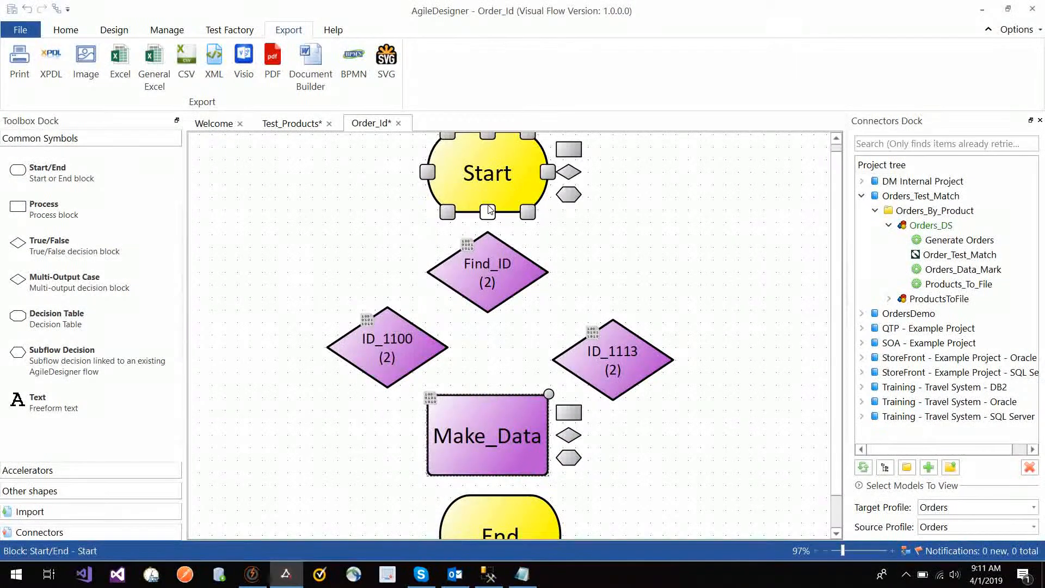